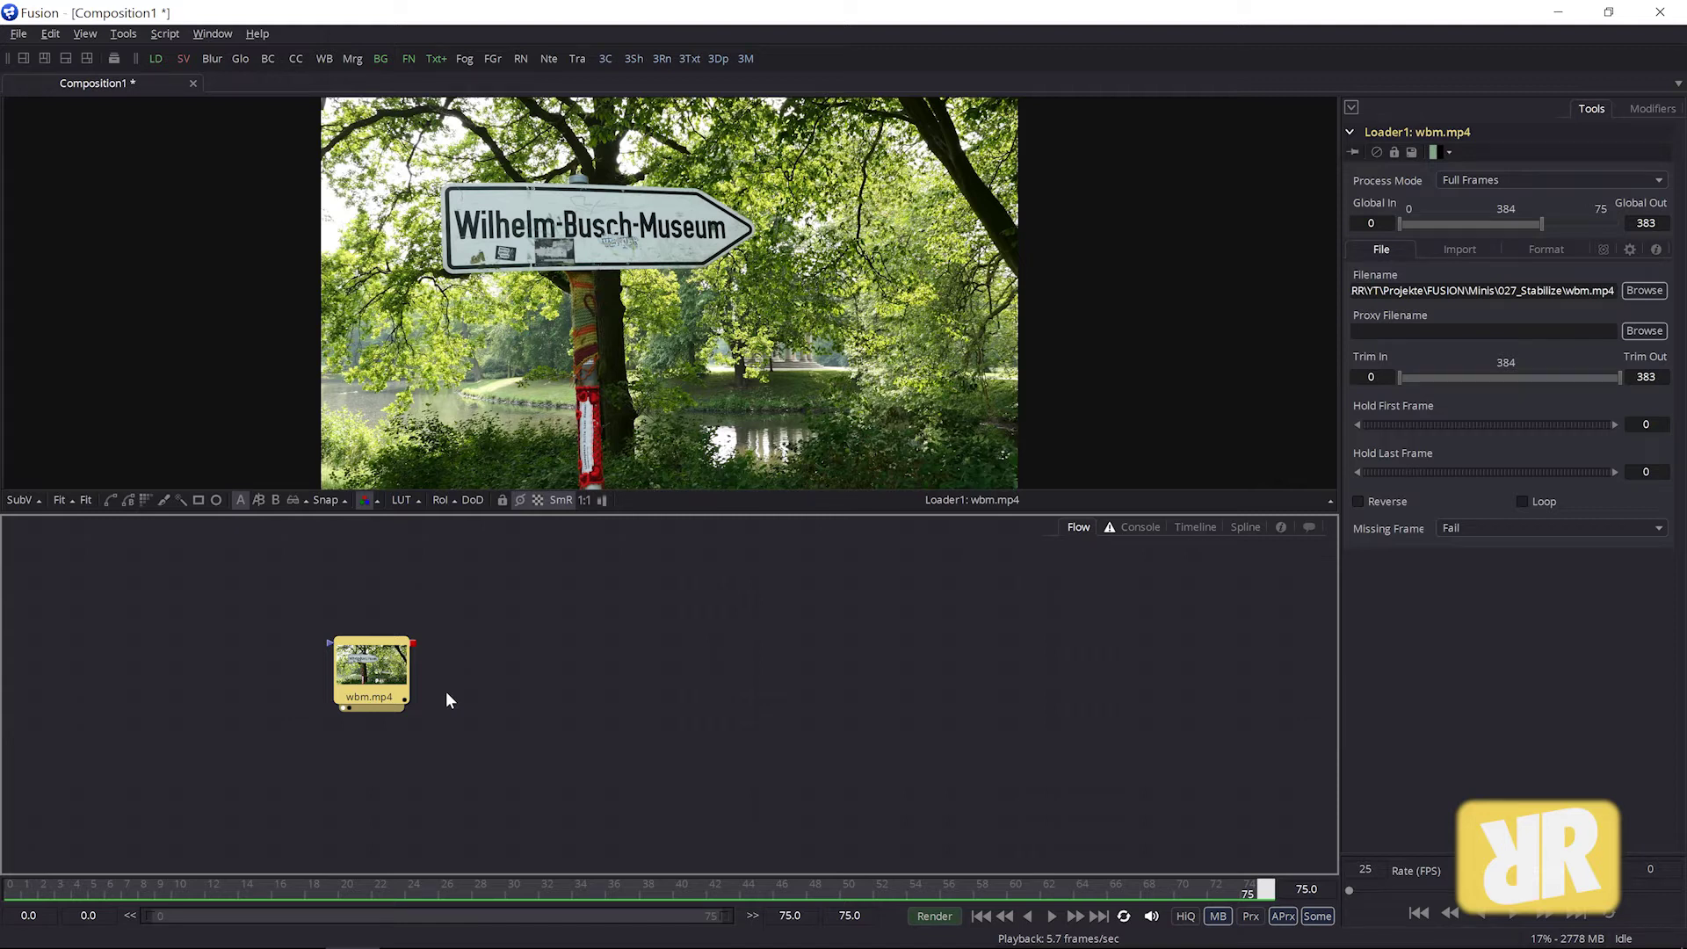
- Reposition the wbm.mp4 Loader node, play the shaky clip through, then stop and return to frame 0
left_click_drag(369, 672, 422, 677)
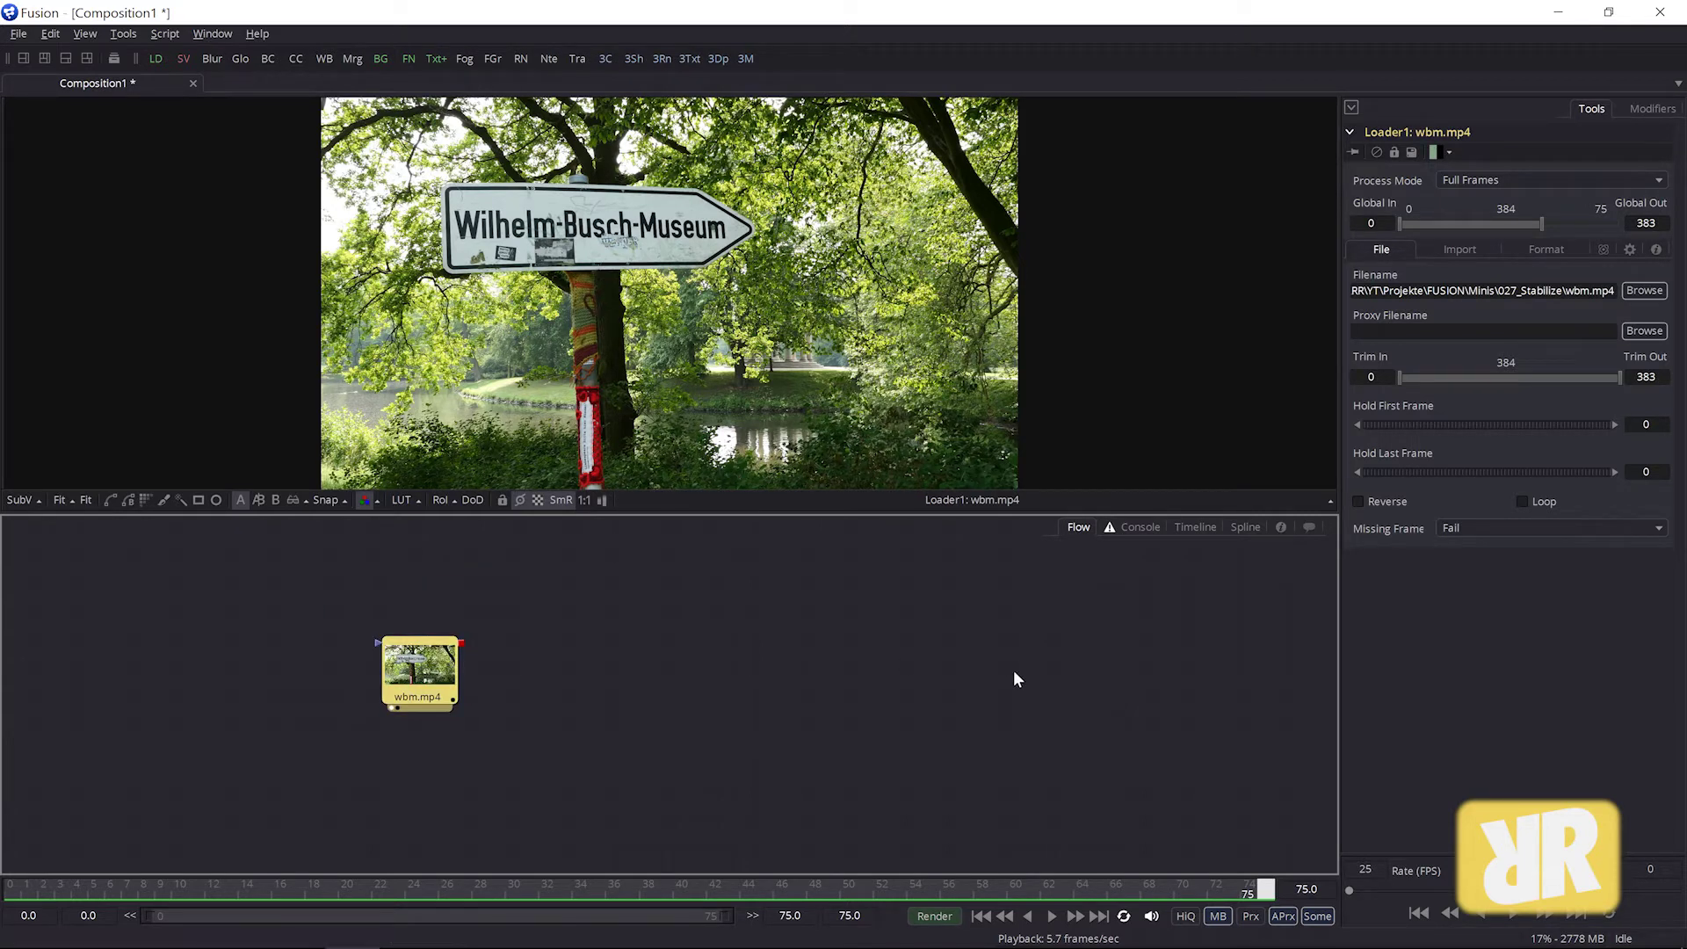
left_click(1051, 915)
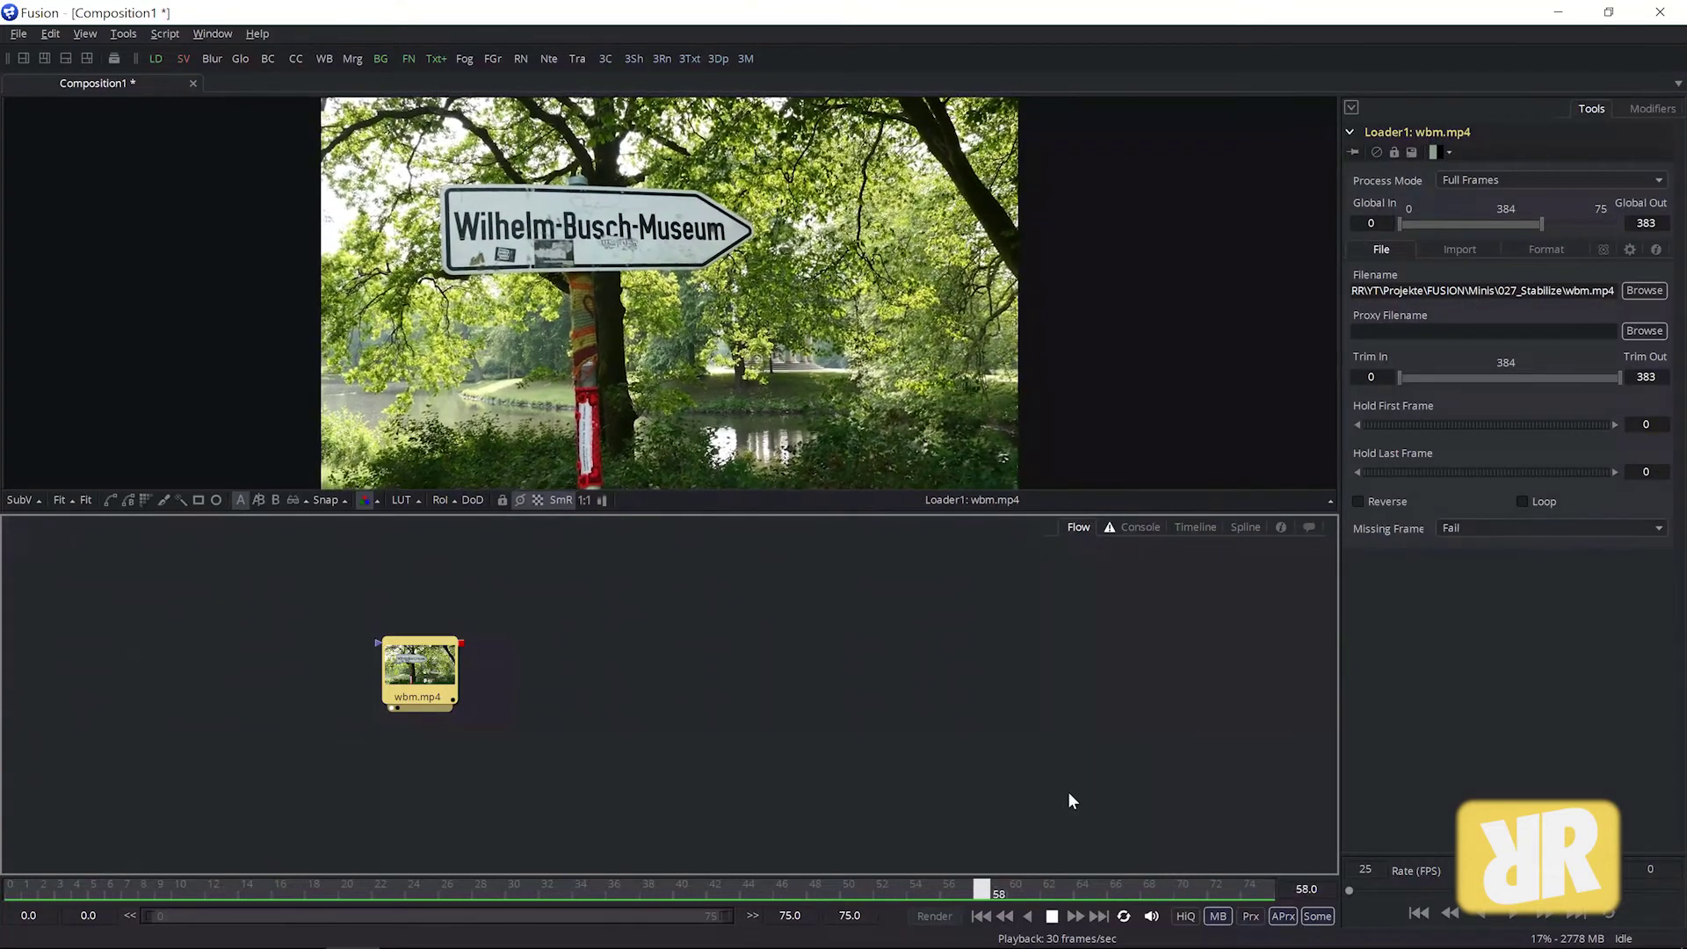
left_click(1052, 917)
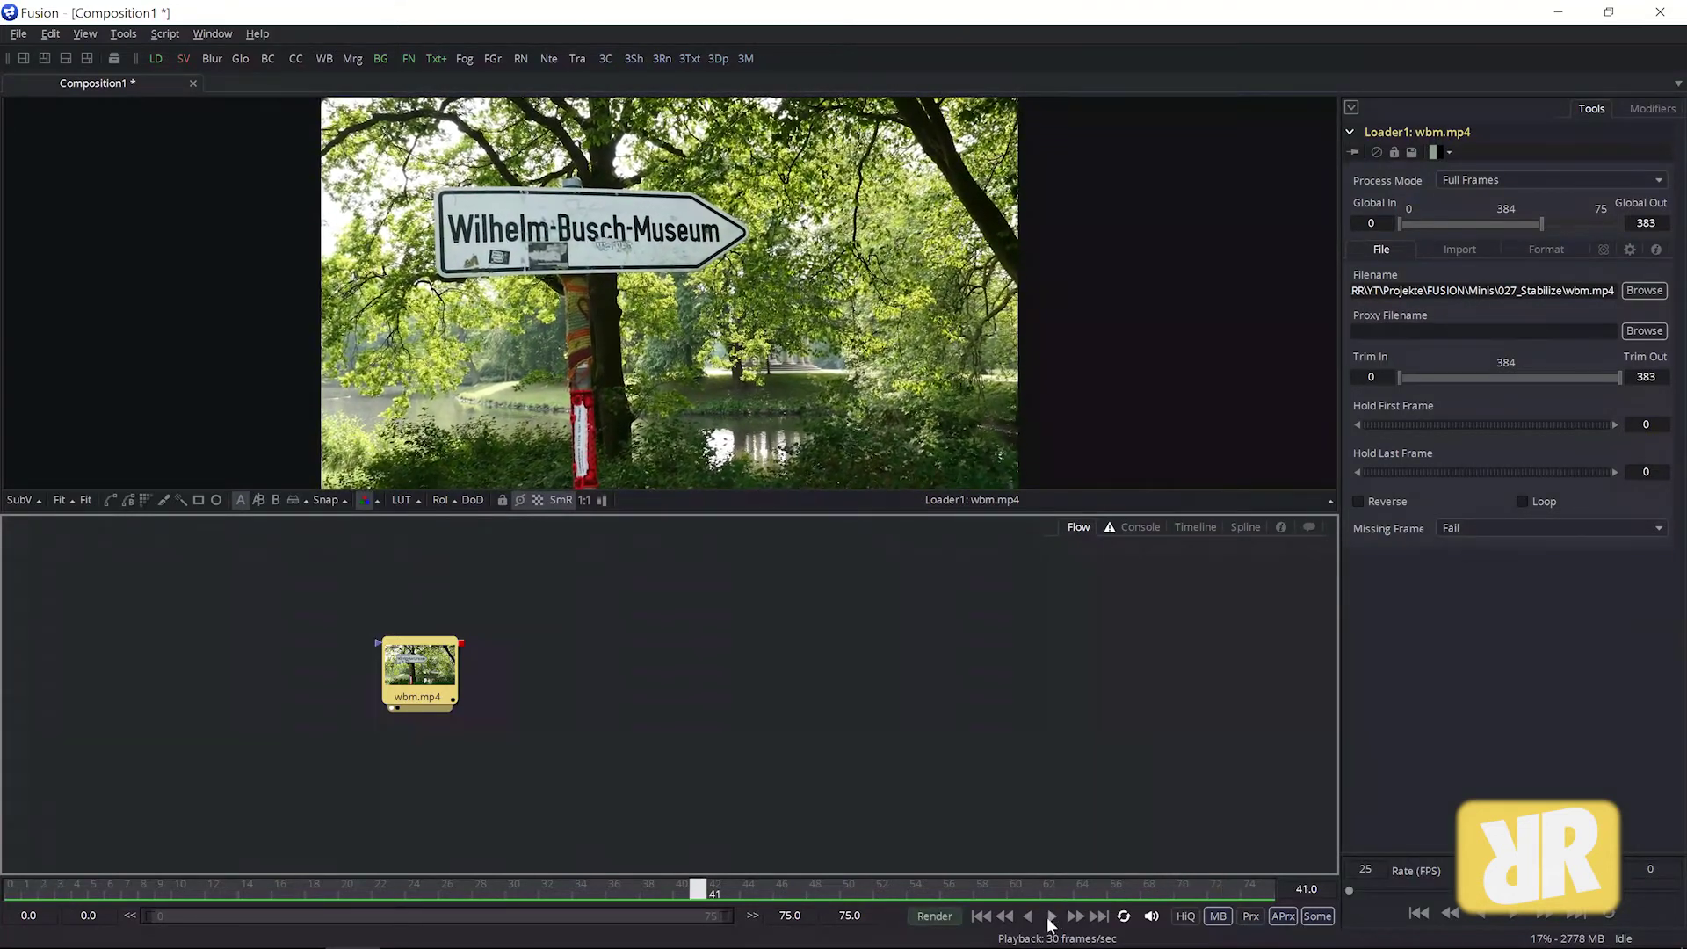
left_click(981, 917)
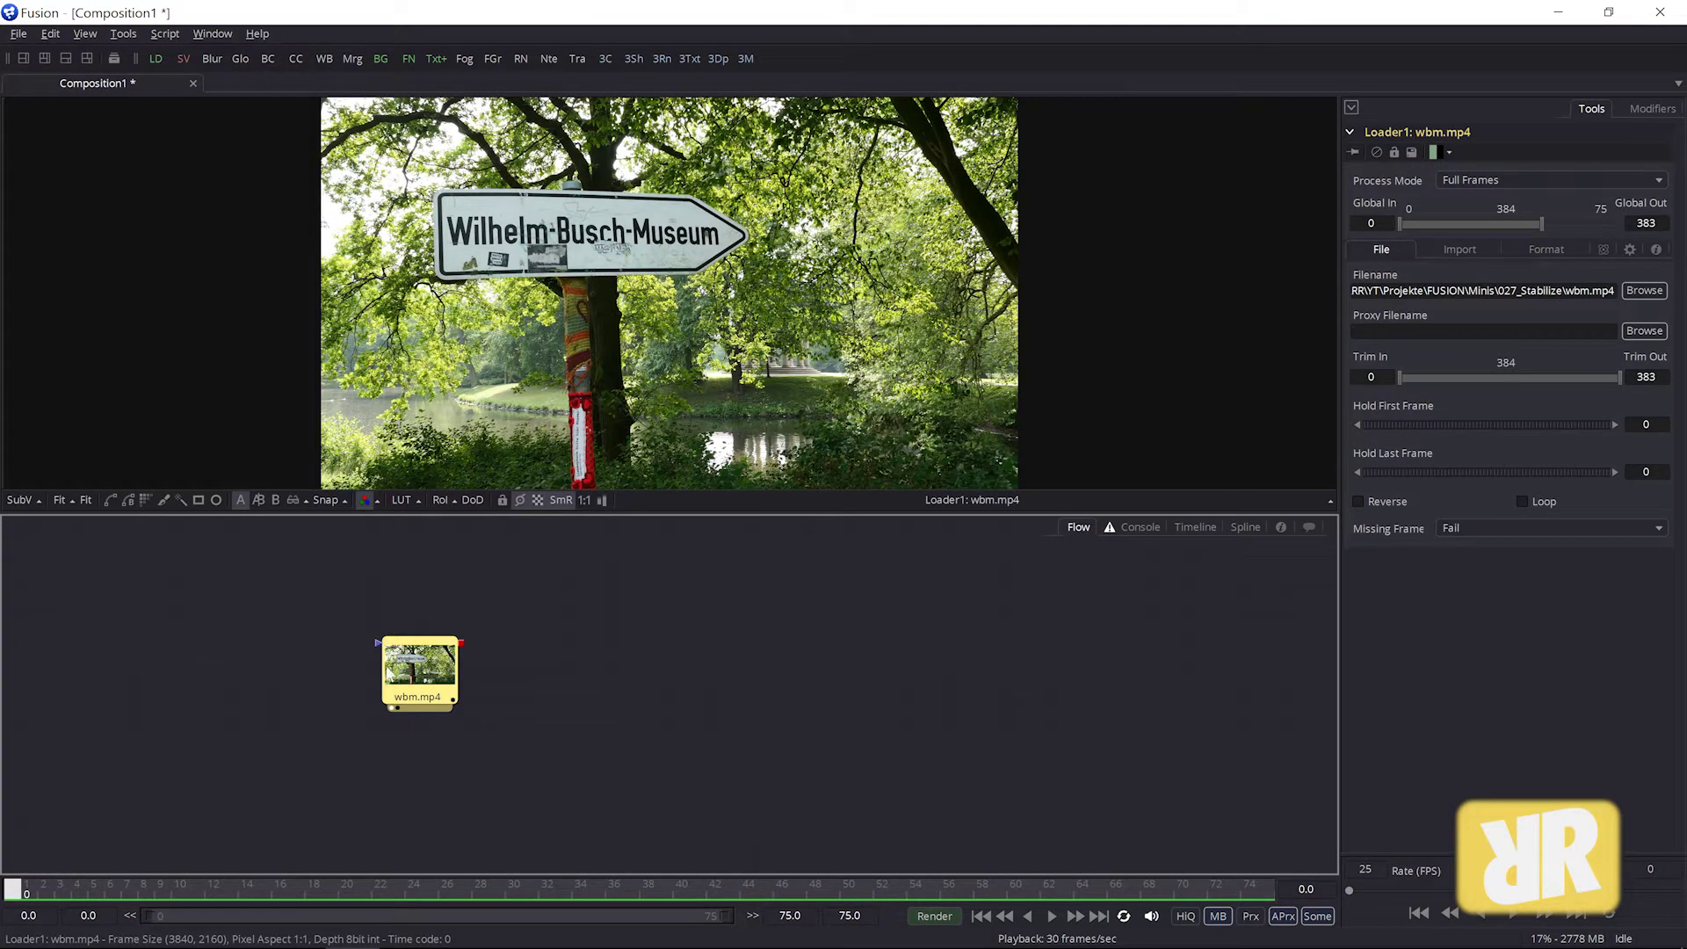
- Add Tracker1 after wbm.mp4, space the two nodes apart, and add a second tracker point
left_click_drag(387, 672, 339, 672)
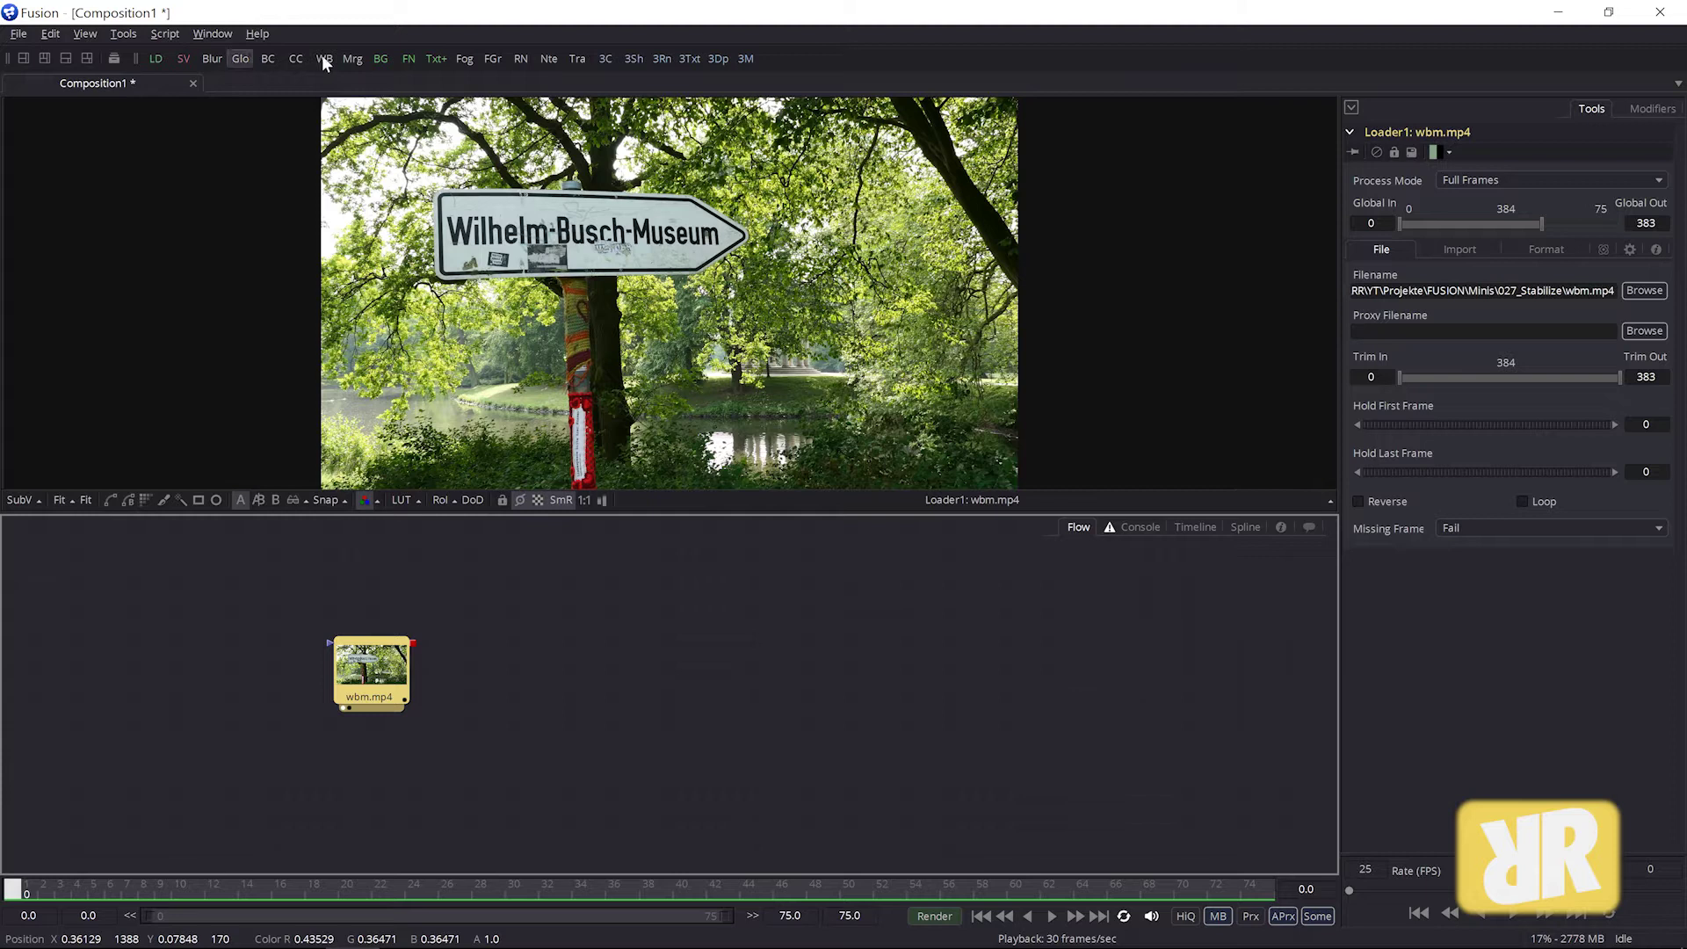
left_click(576, 60)
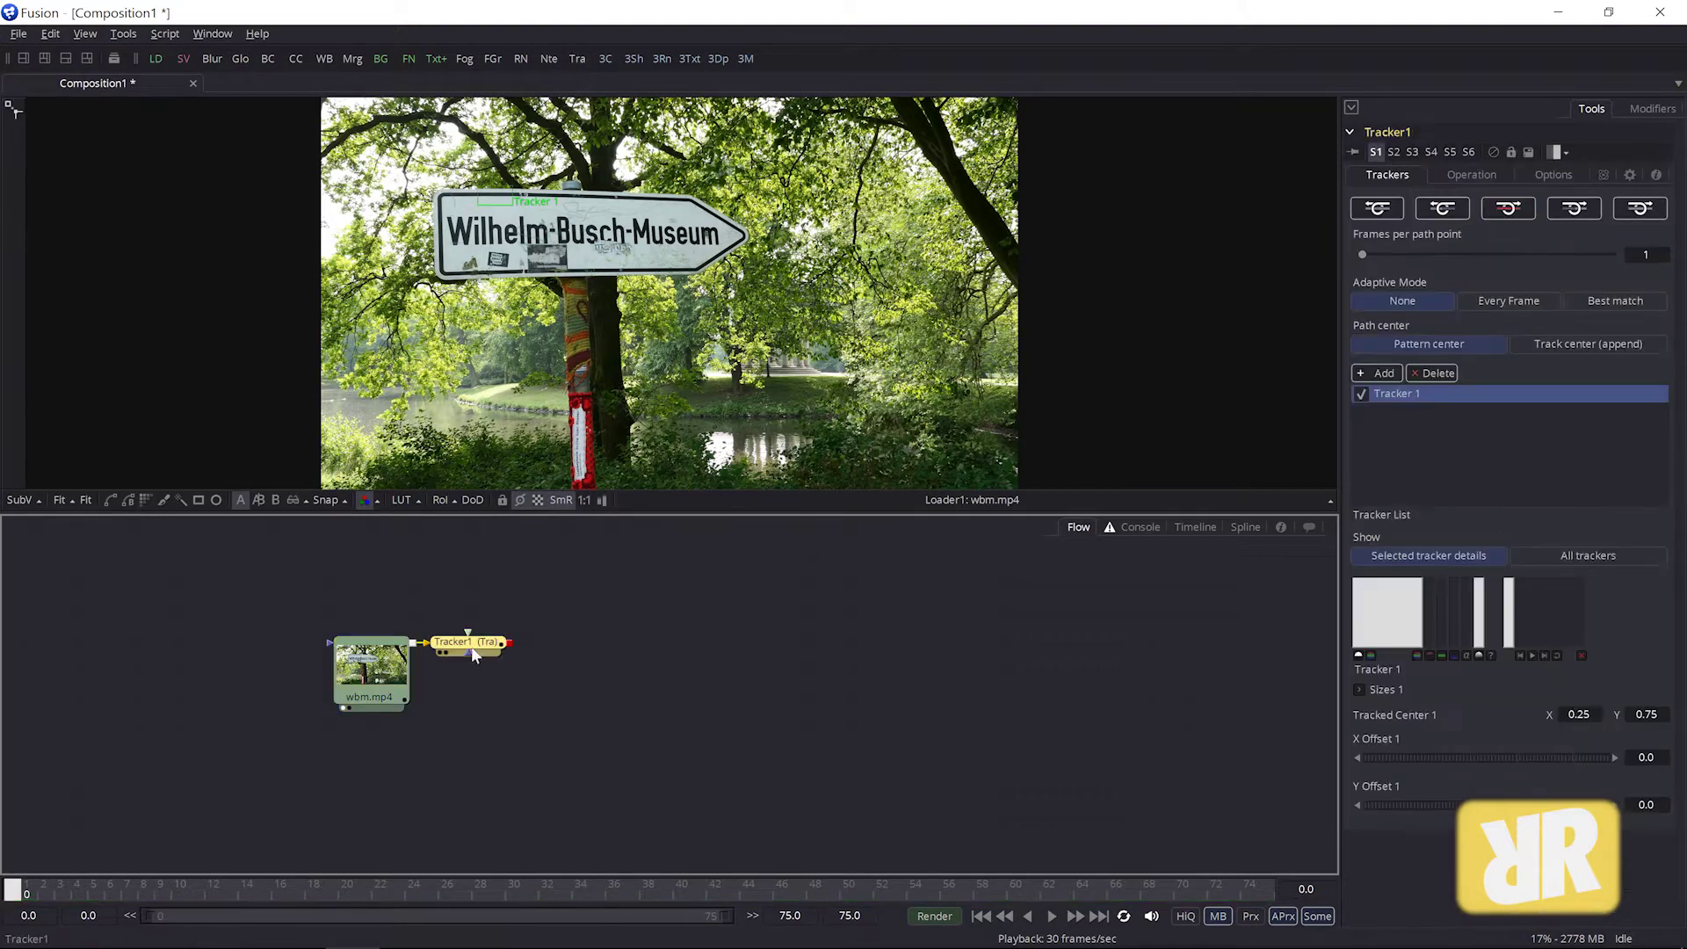
left_click_drag(470, 642, 746, 639)
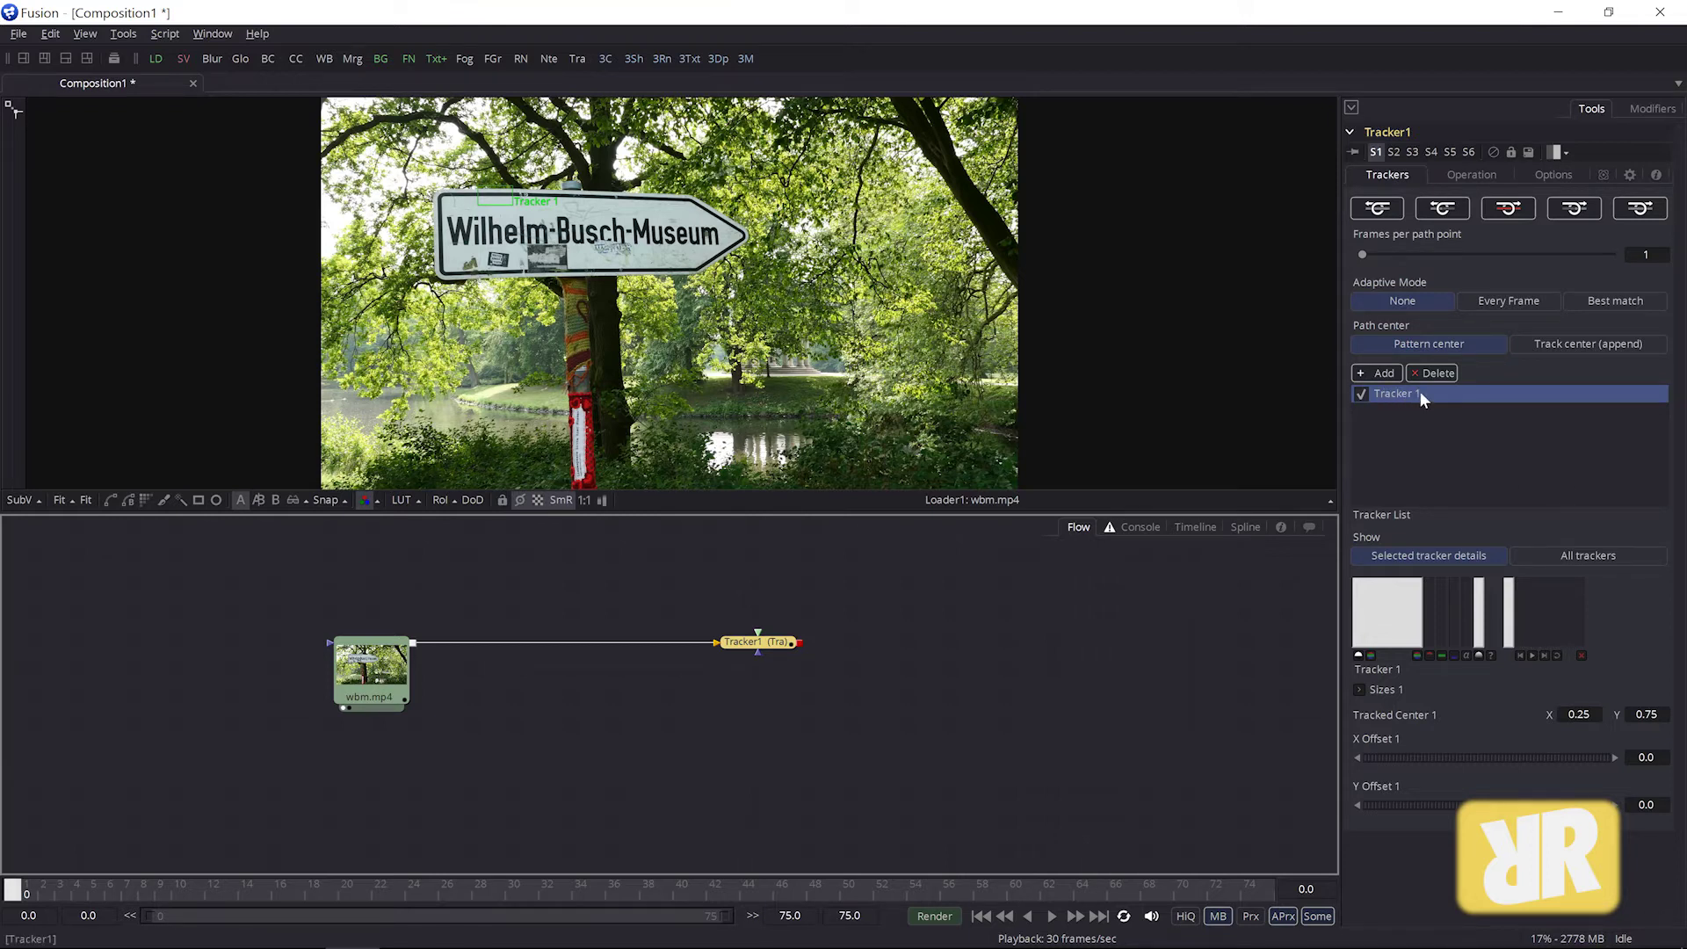
left_click(1373, 369)
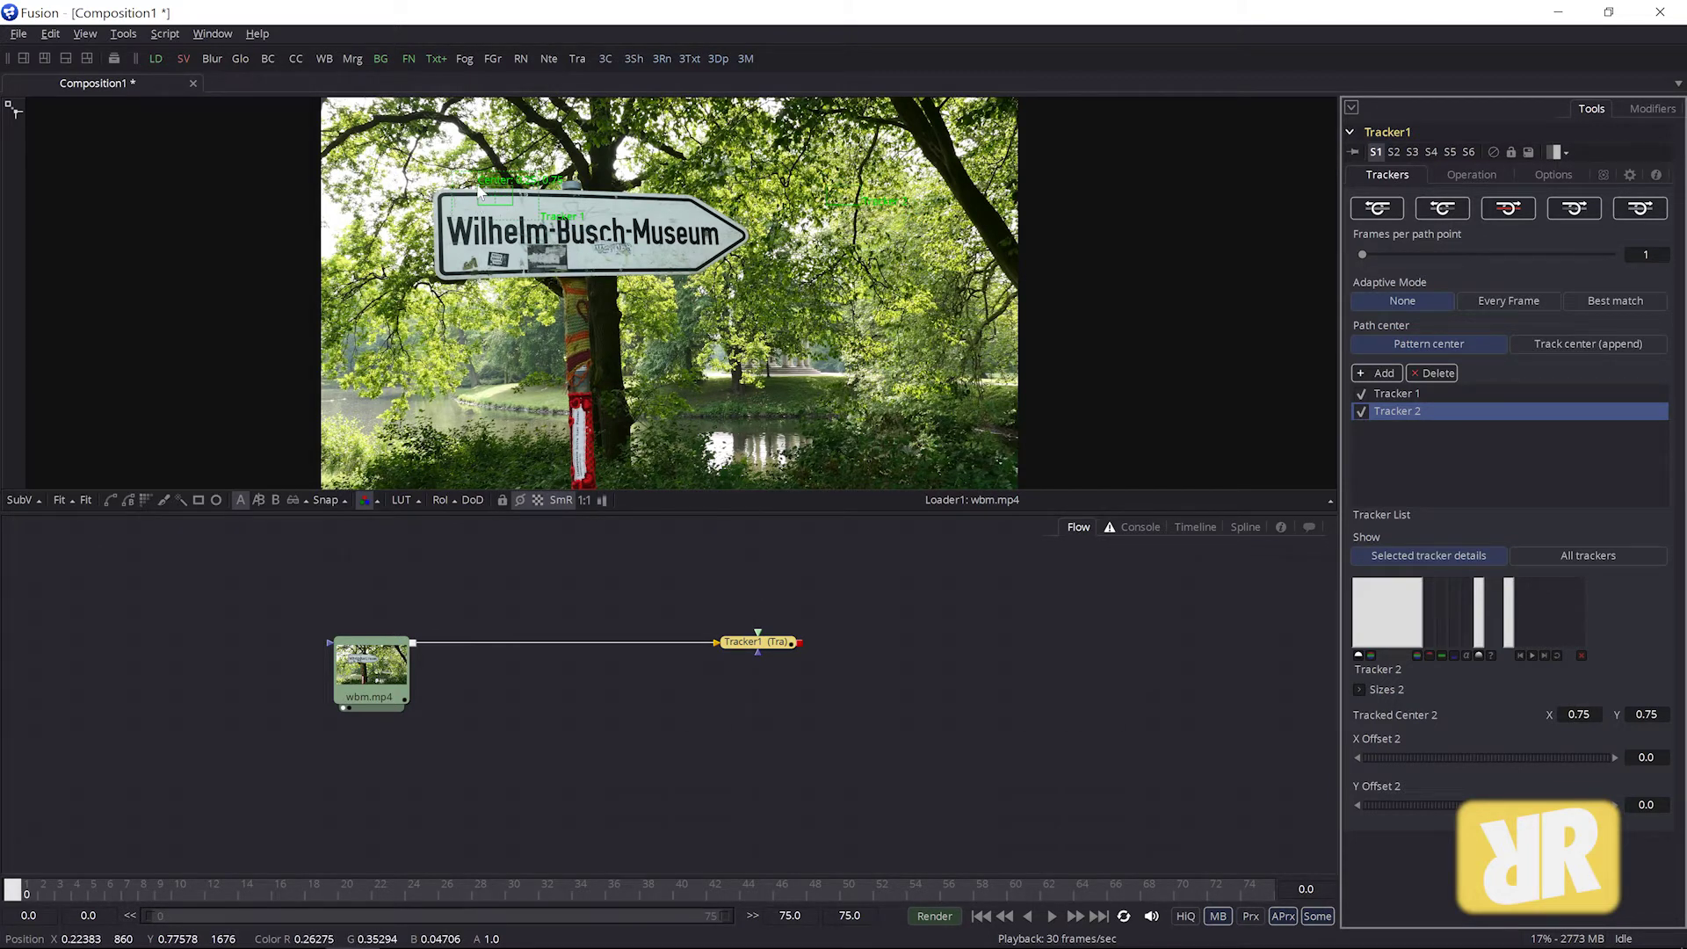
- Drag Tracker 1's box onto the sign's left end and Tracker 2's near the arrow tip
left_click_drag(479, 192, 435, 235)
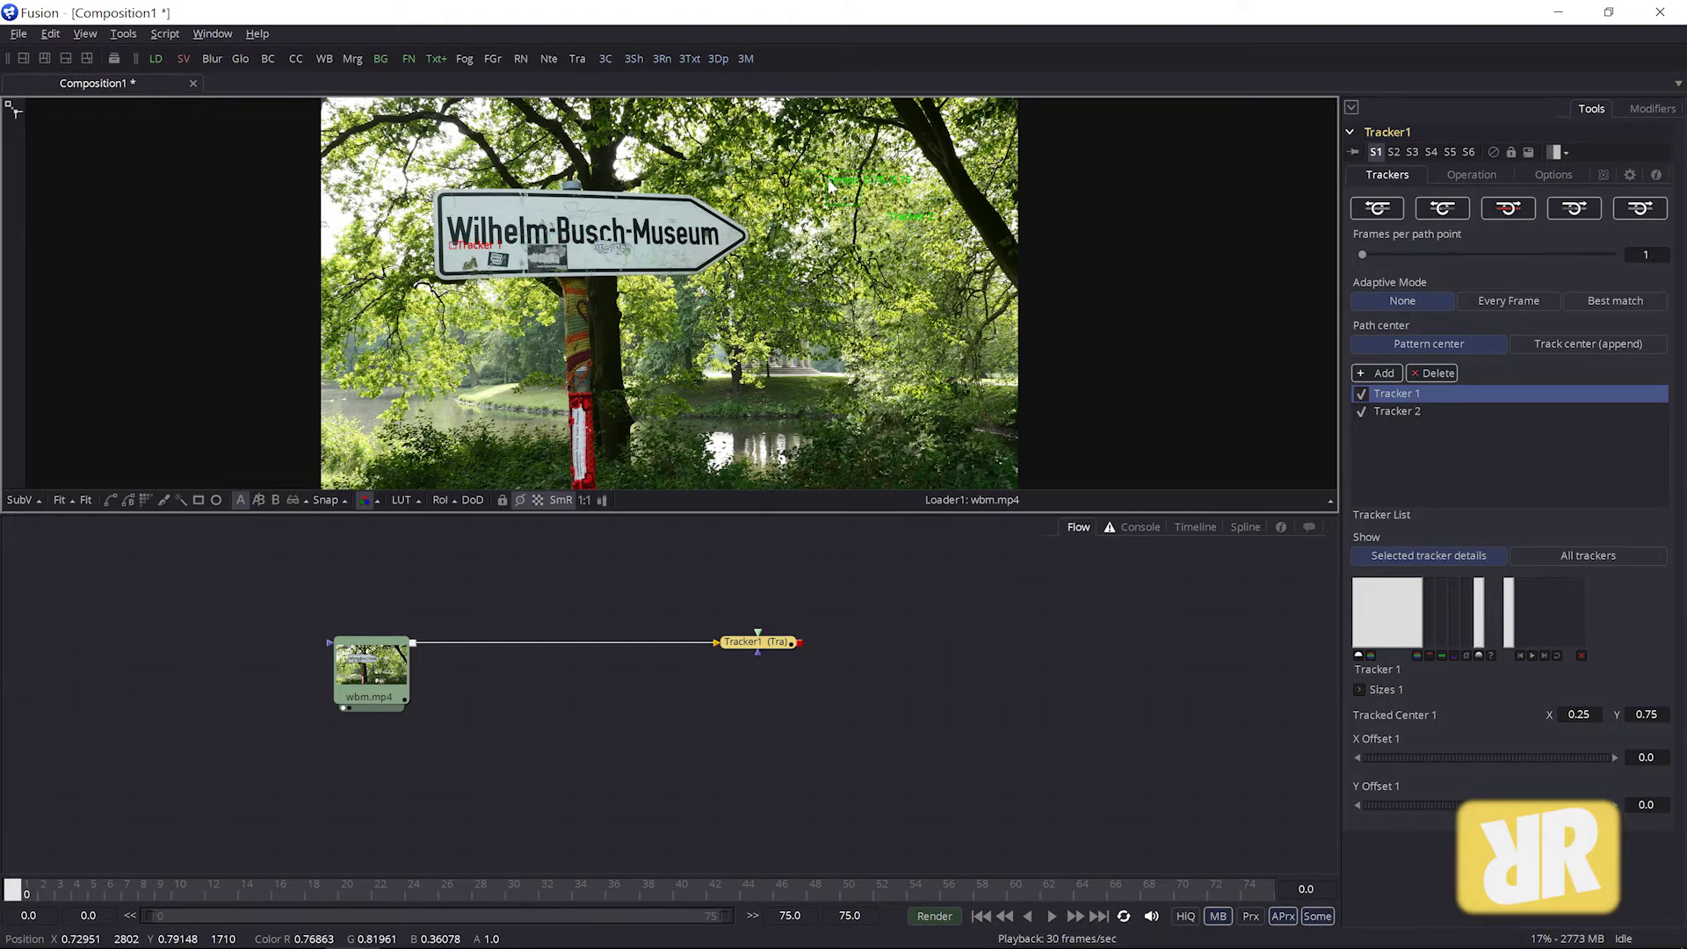
left_click_drag(826, 183, 690, 225)
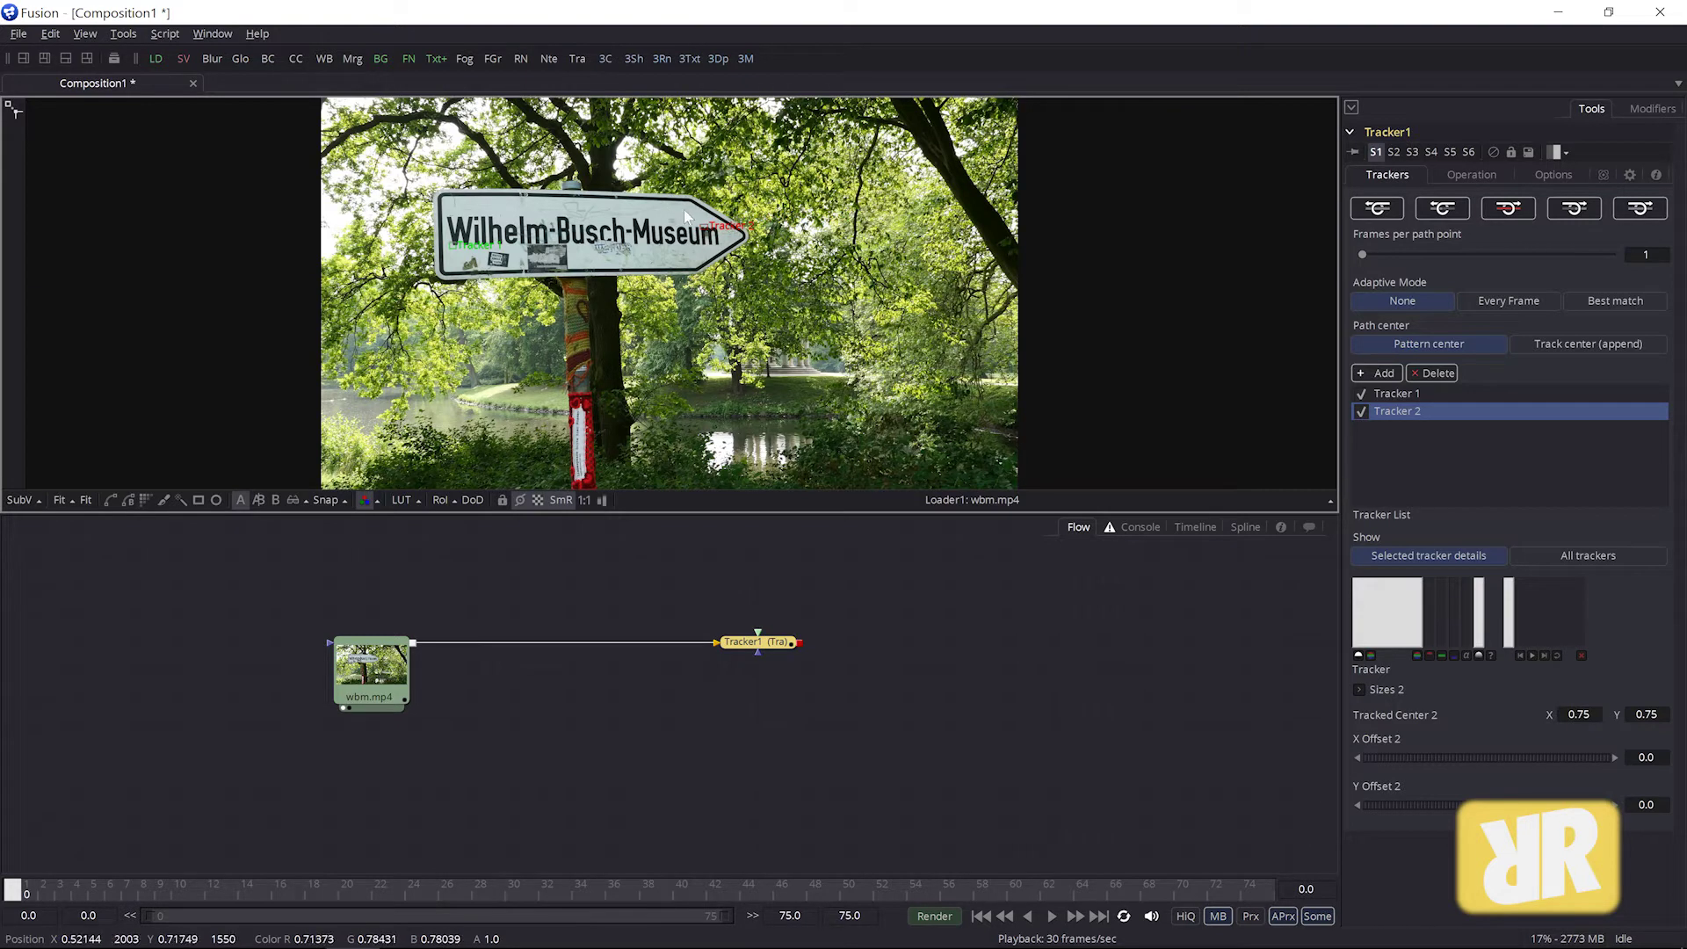
- Zoom in, nudge Tracker 2's box onto the lettering near the arrow tip, then fit the view
scroll(683, 209, "up", 5)
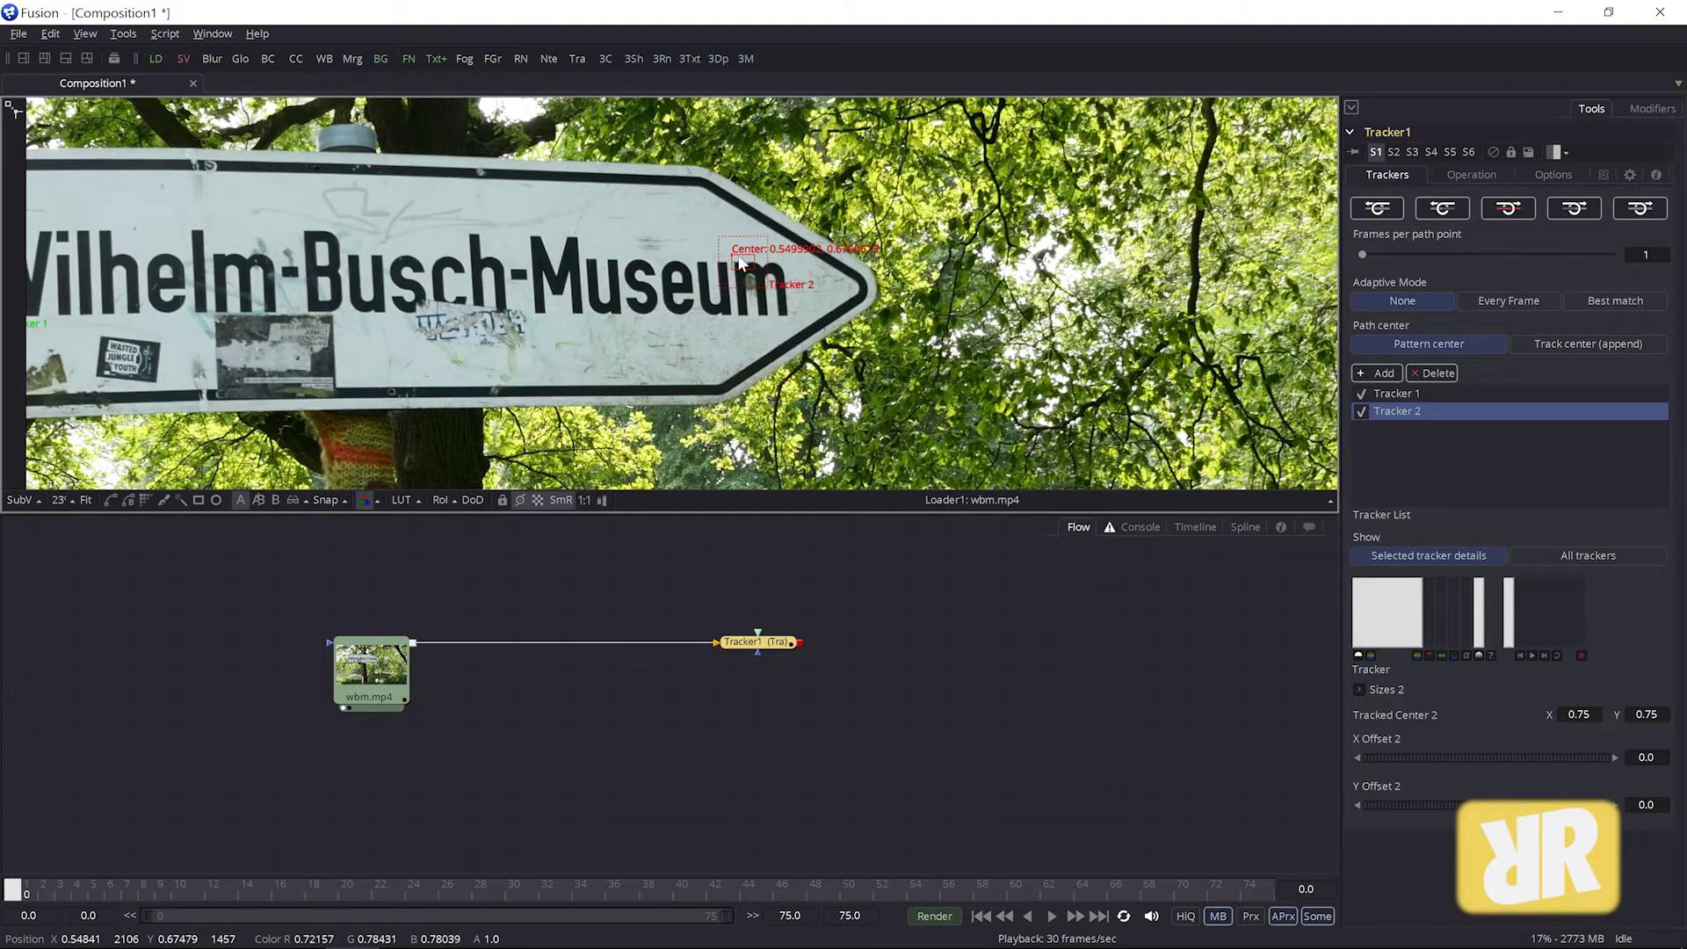
mouse_move(736, 257)
left_mouse_down()
mouse_move(496, 228)
mouse_move(421, 351)
mouse_move(747, 325)
mouse_move(540, 240)
mouse_move(717, 346)
mouse_move(733, 262)
left_mouse_up()
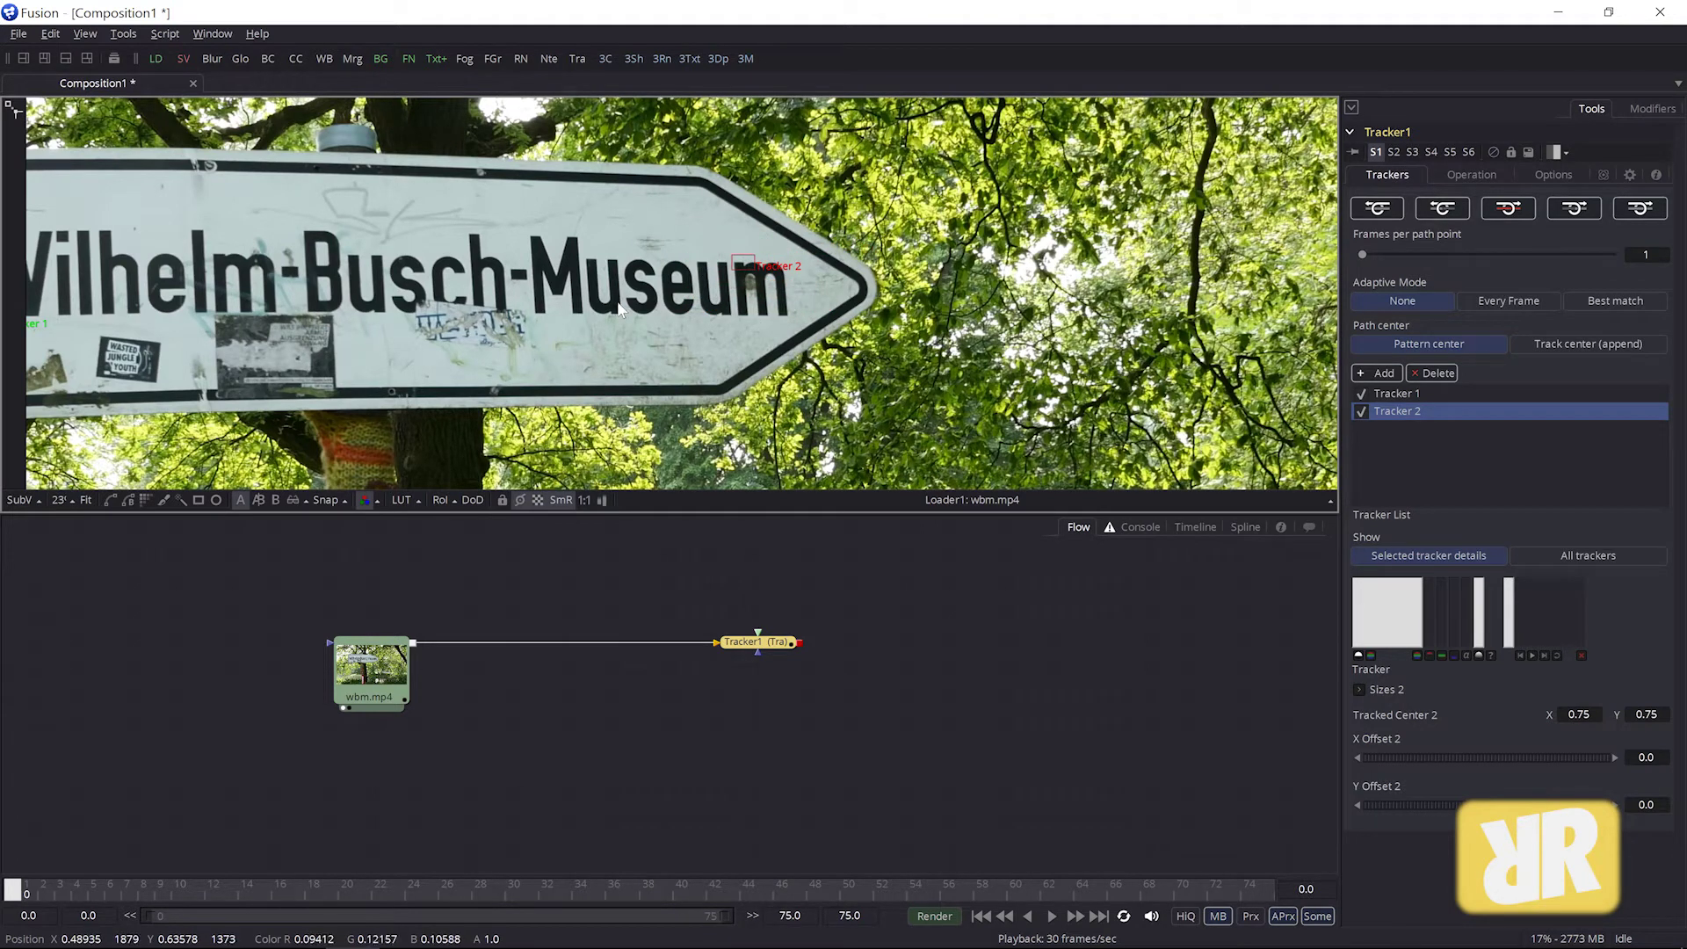
left_click(85, 500)
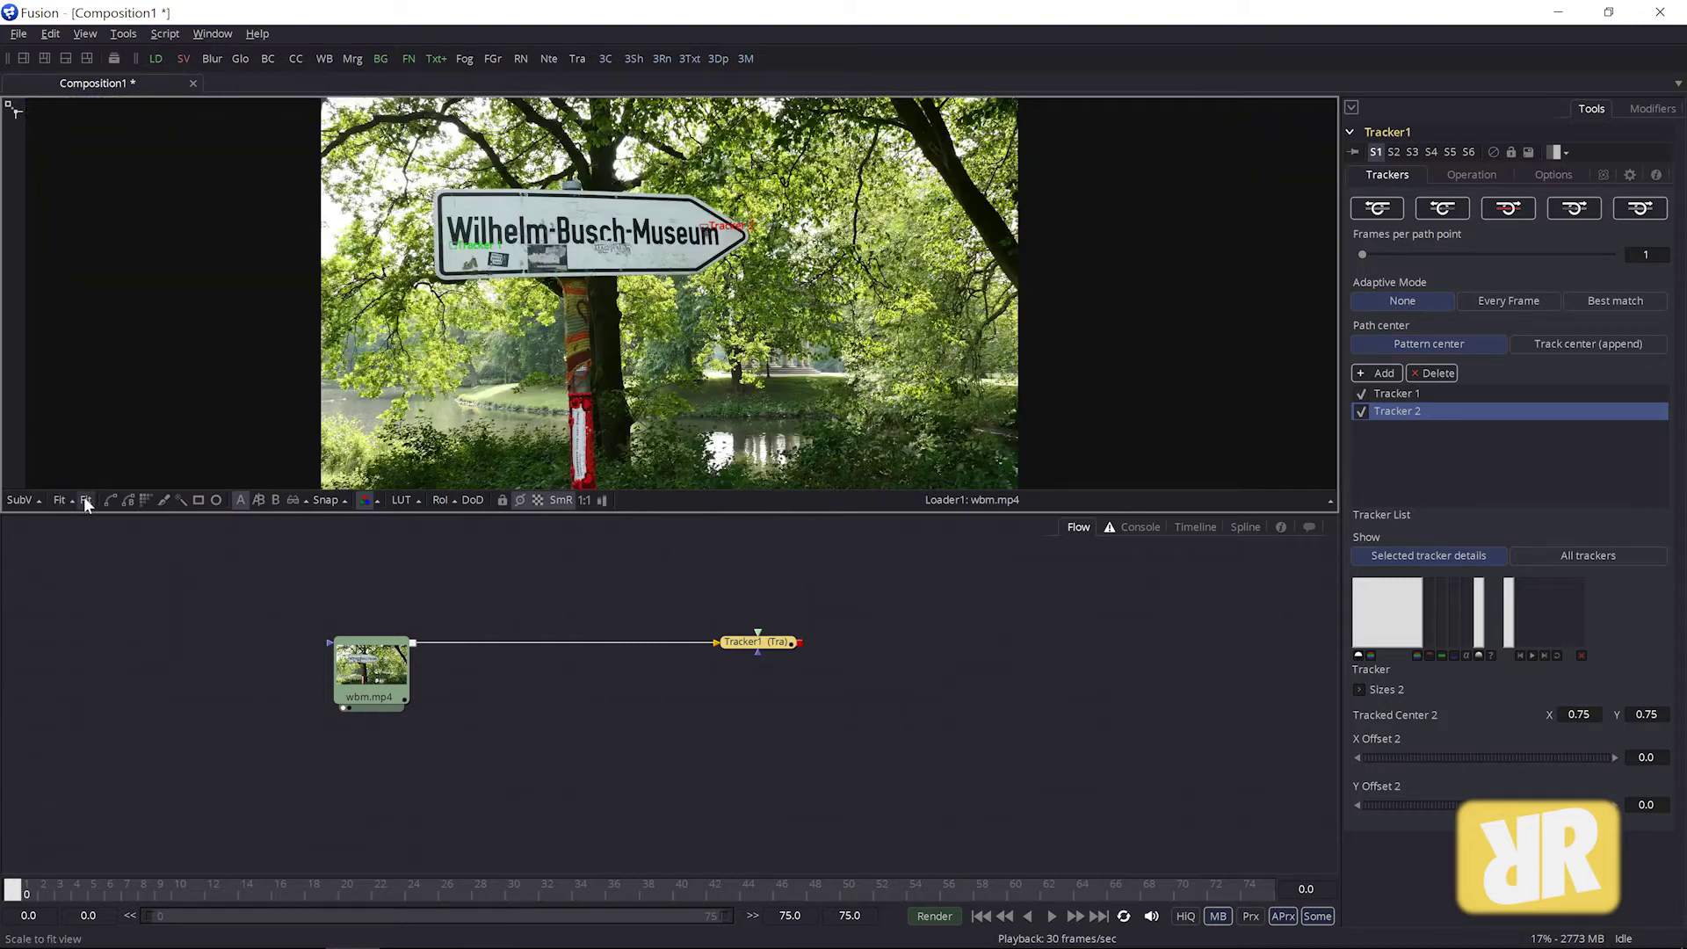
- Track both points forward through frames 0–75 and dismiss the Render completed message
left_click(1575, 209)
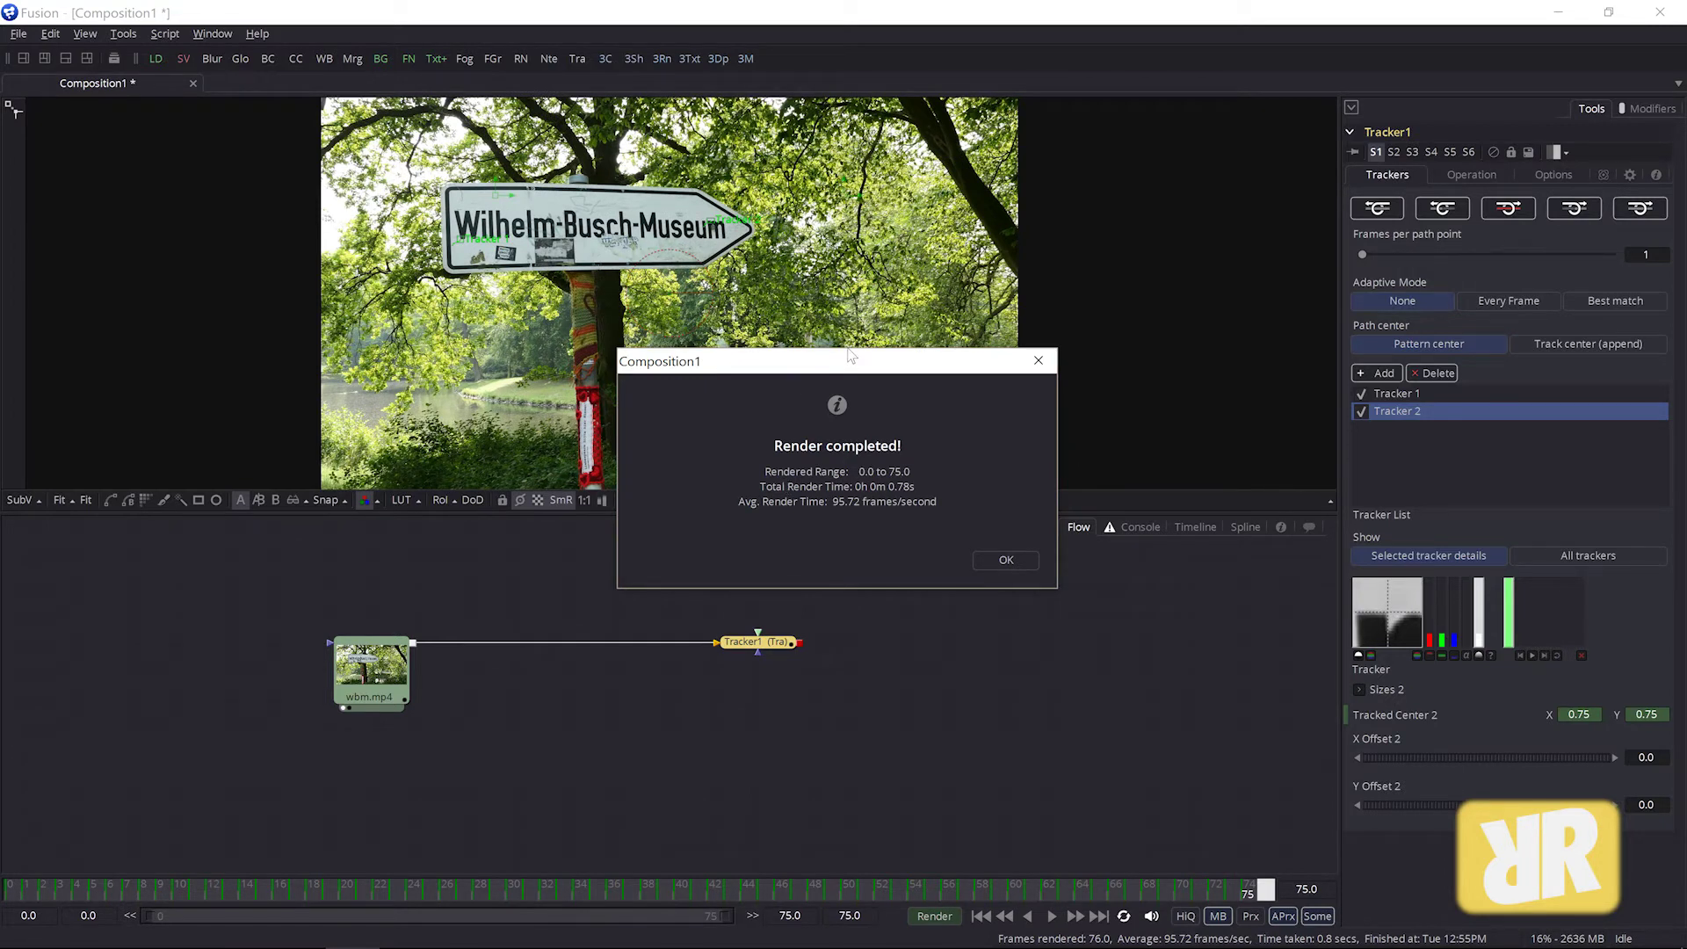
left_click_drag(850, 355, 721, 201)
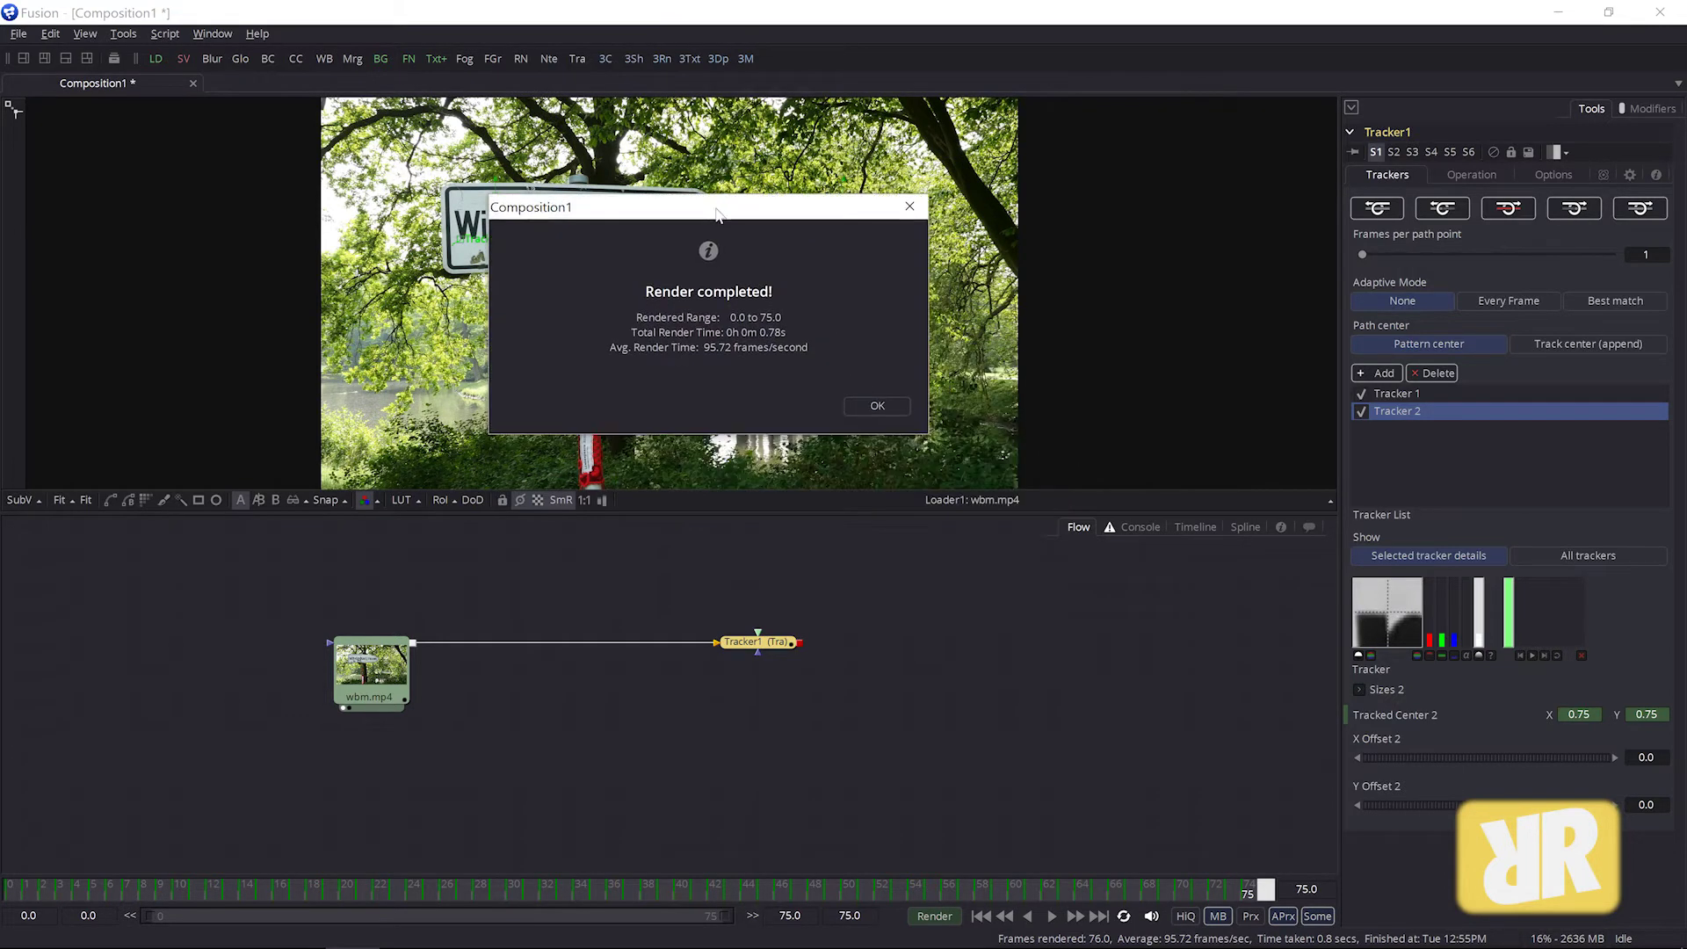
left_click(879, 405)
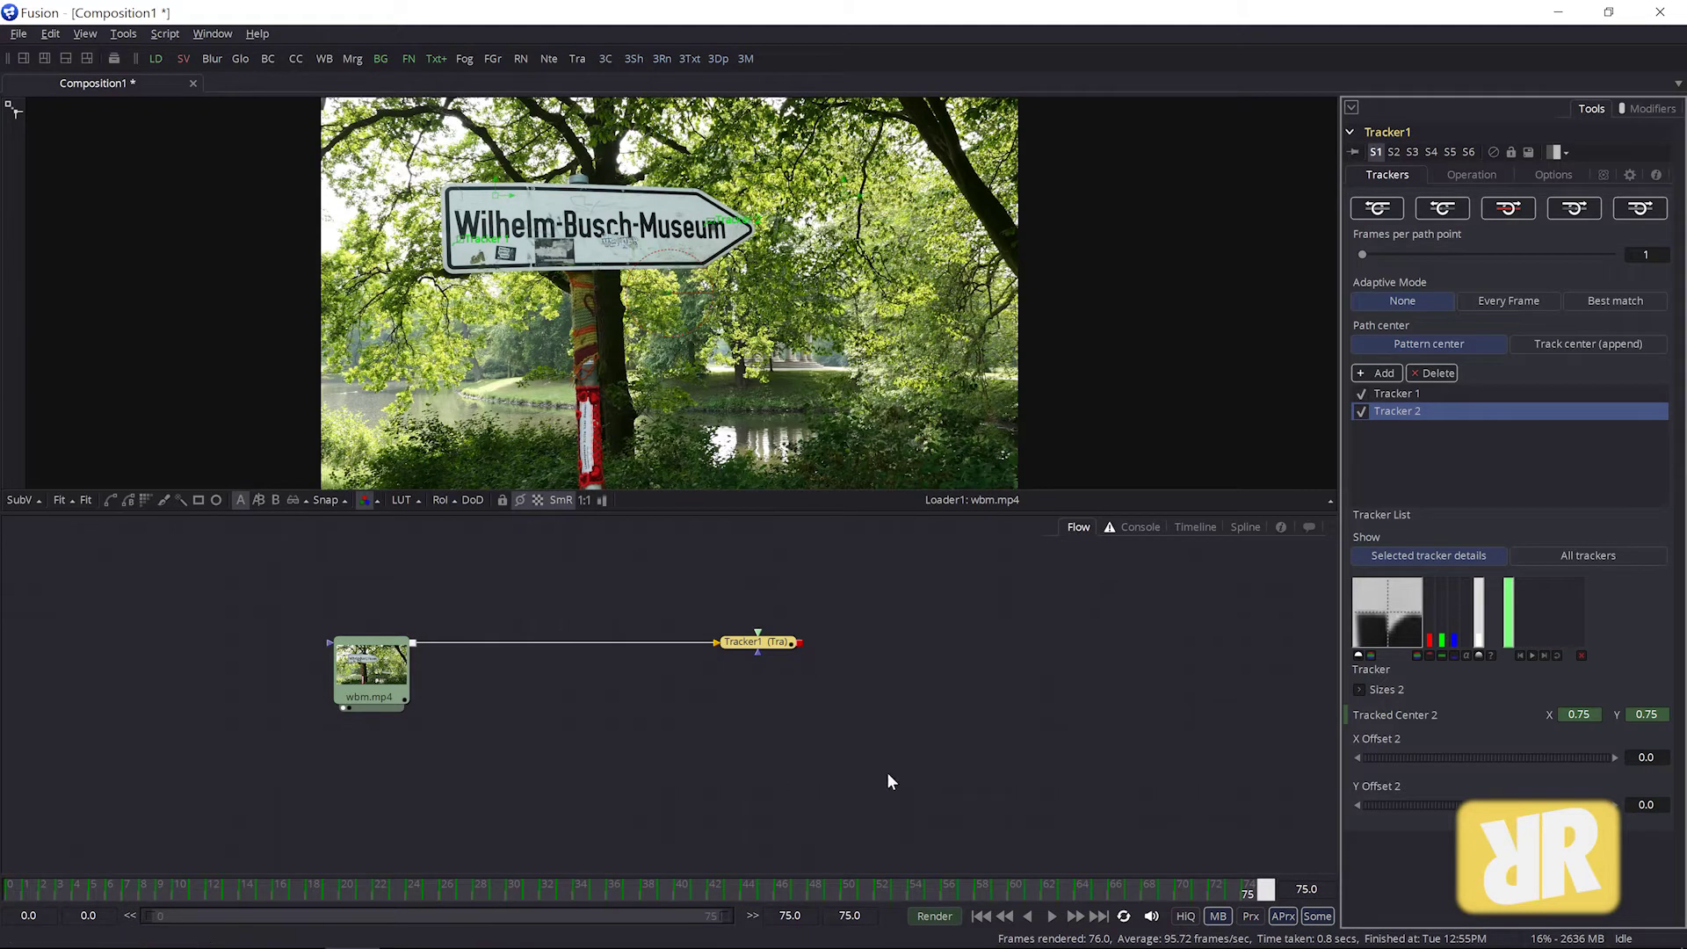
- Check the tracking at frames 34 and 75, then shift Tracker1 left in the flow
left_click_drag(1265, 889, 590, 889)
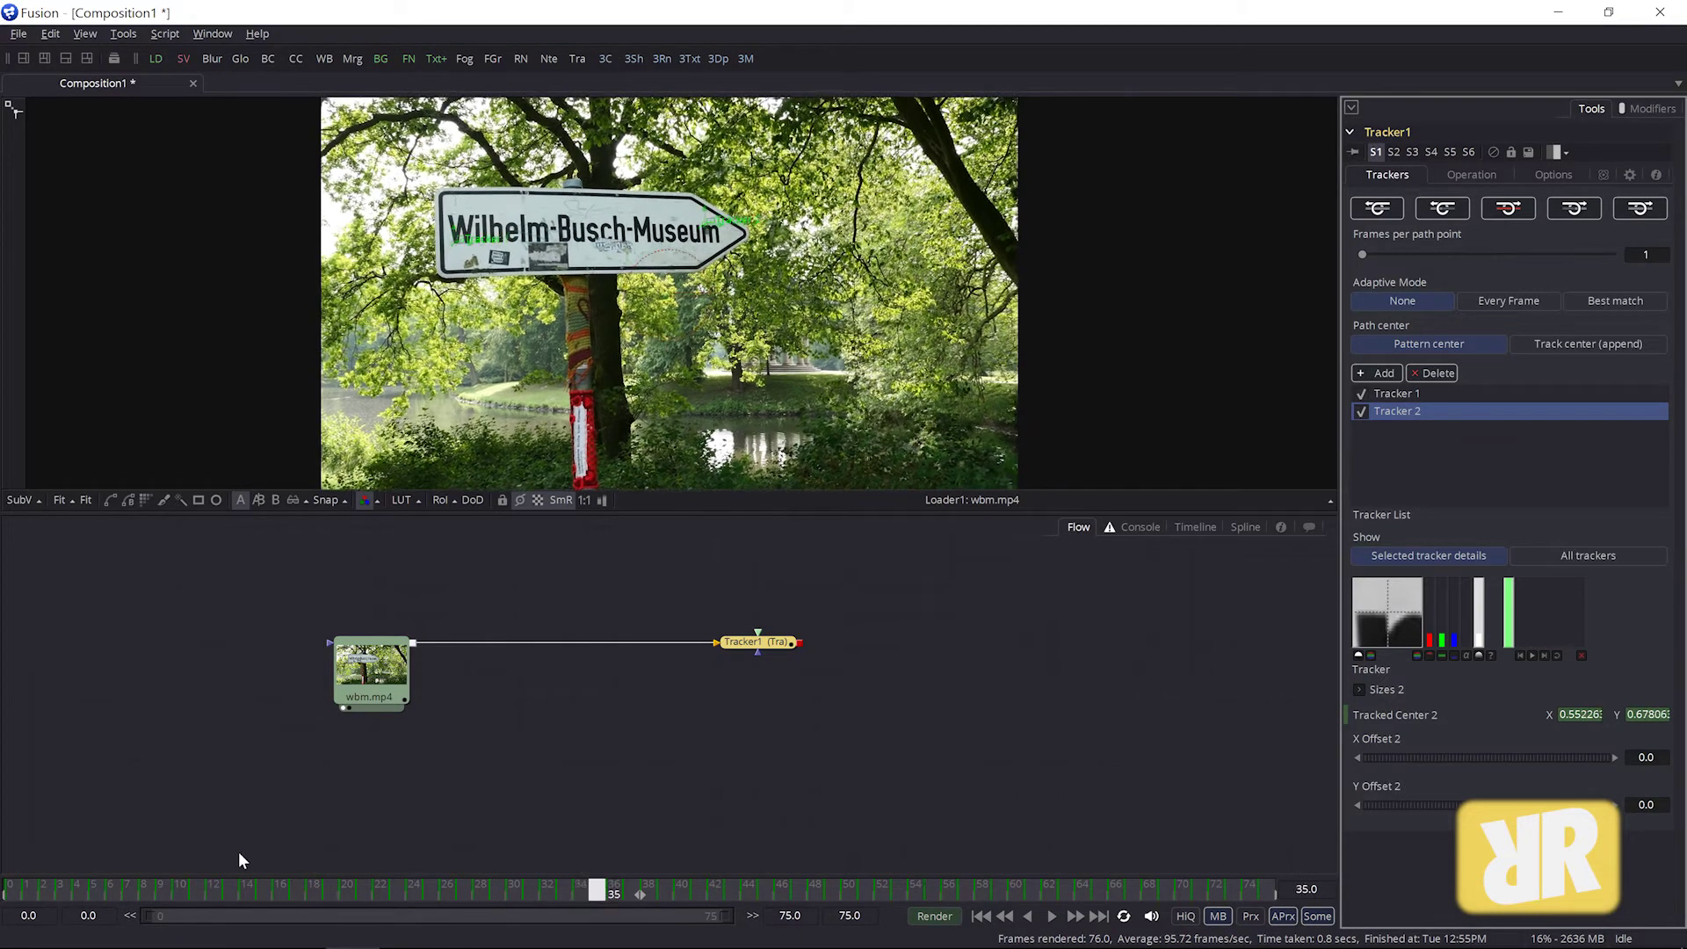
left_click(1268, 889)
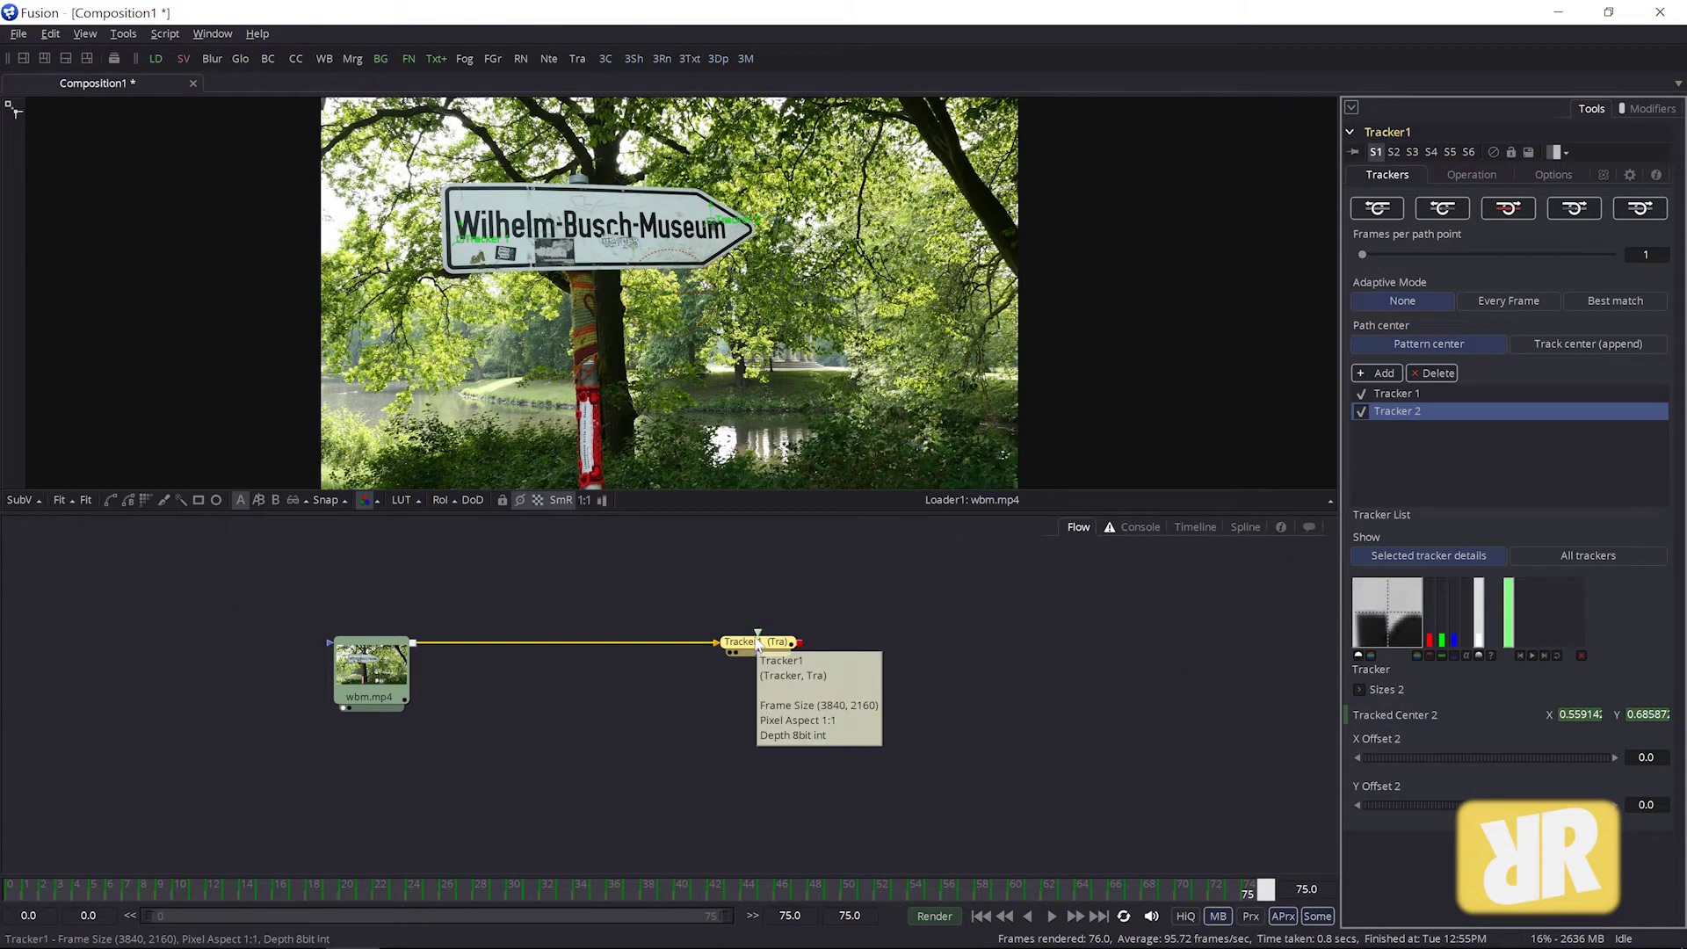
left_click_drag(767, 643, 670, 648)
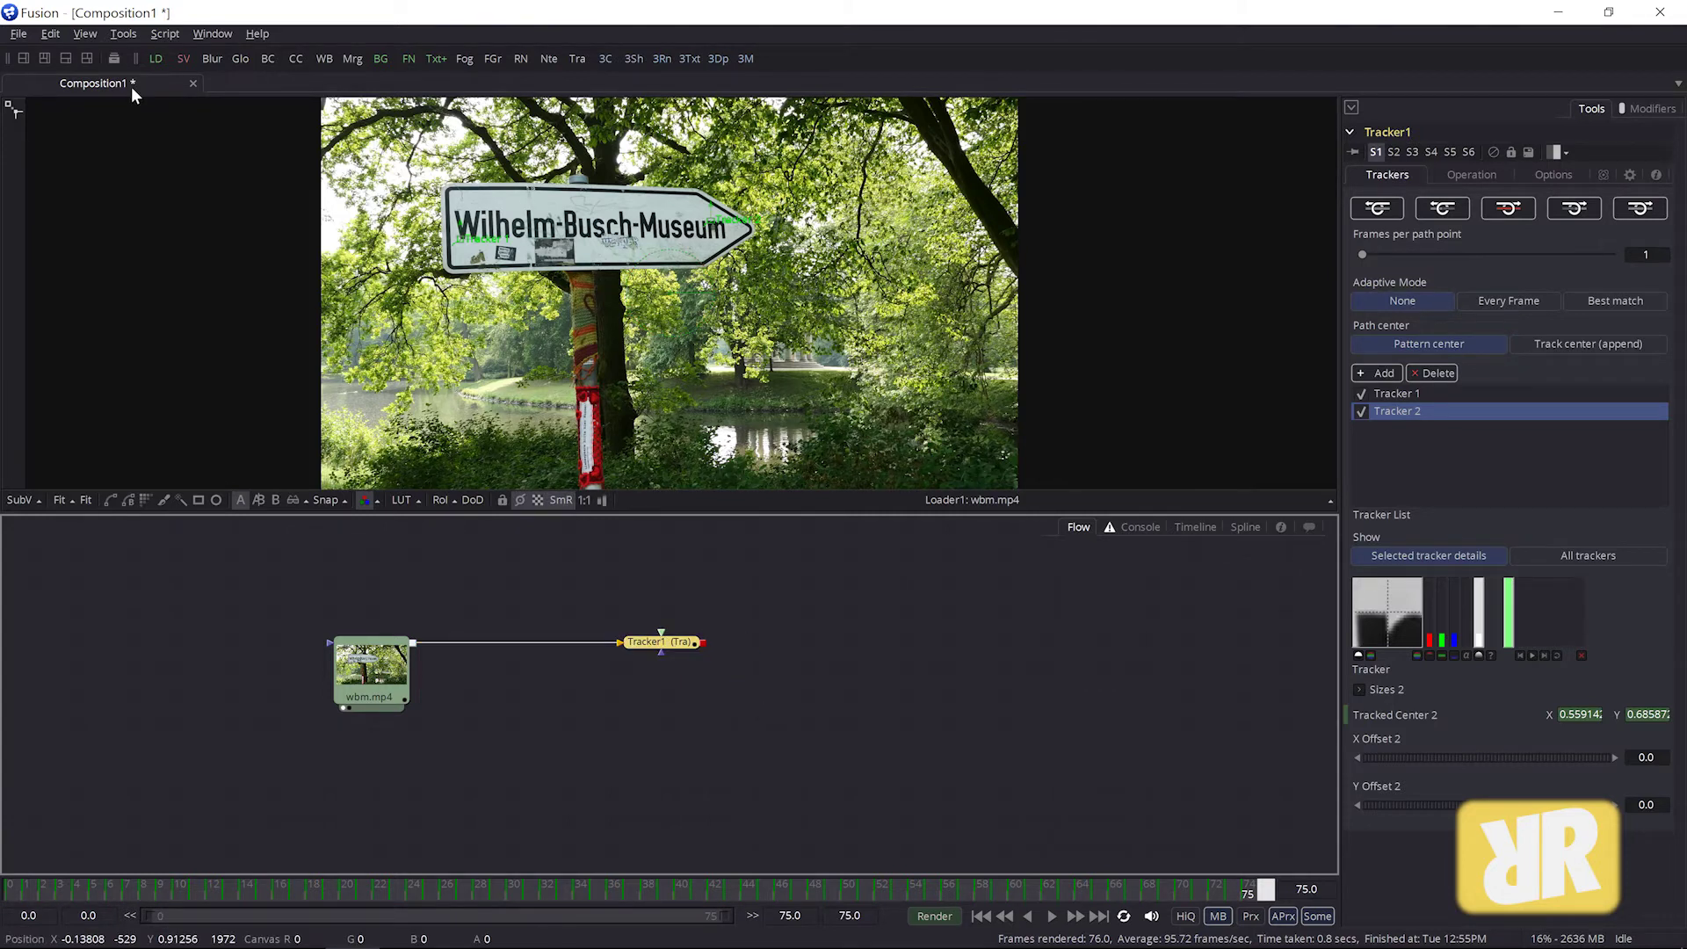
- Split into two viewers, show Tracker1's output on the right, and open its Operation settings
left_click(44, 59)
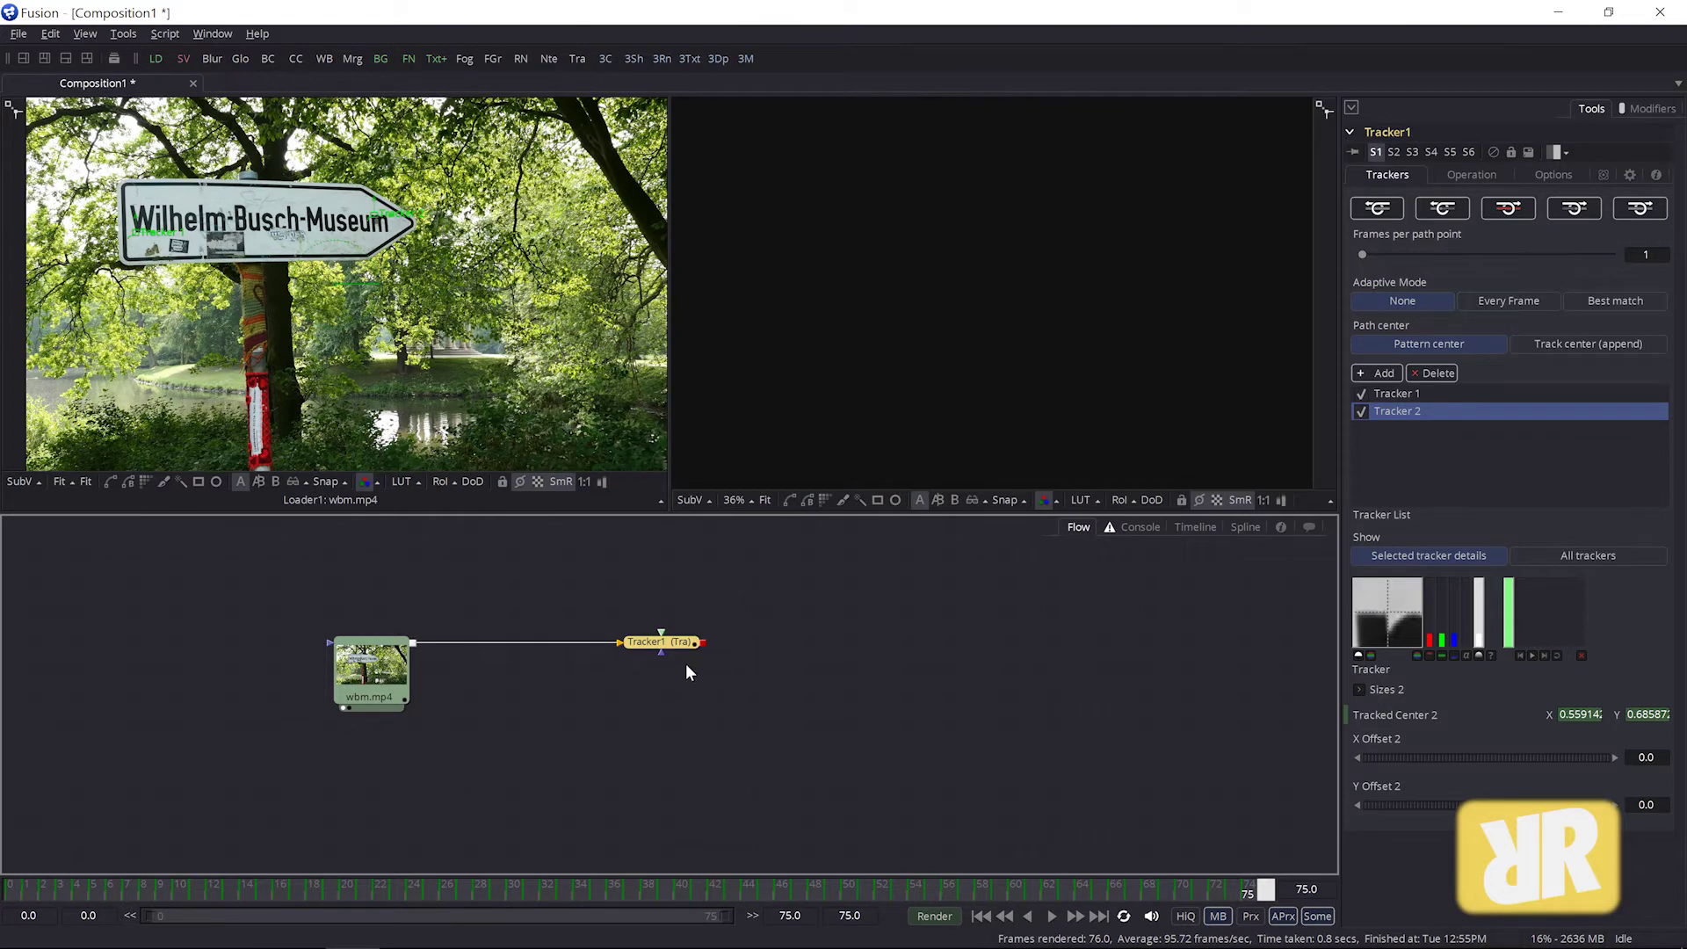
left_click_drag(673, 646, 1000, 292)
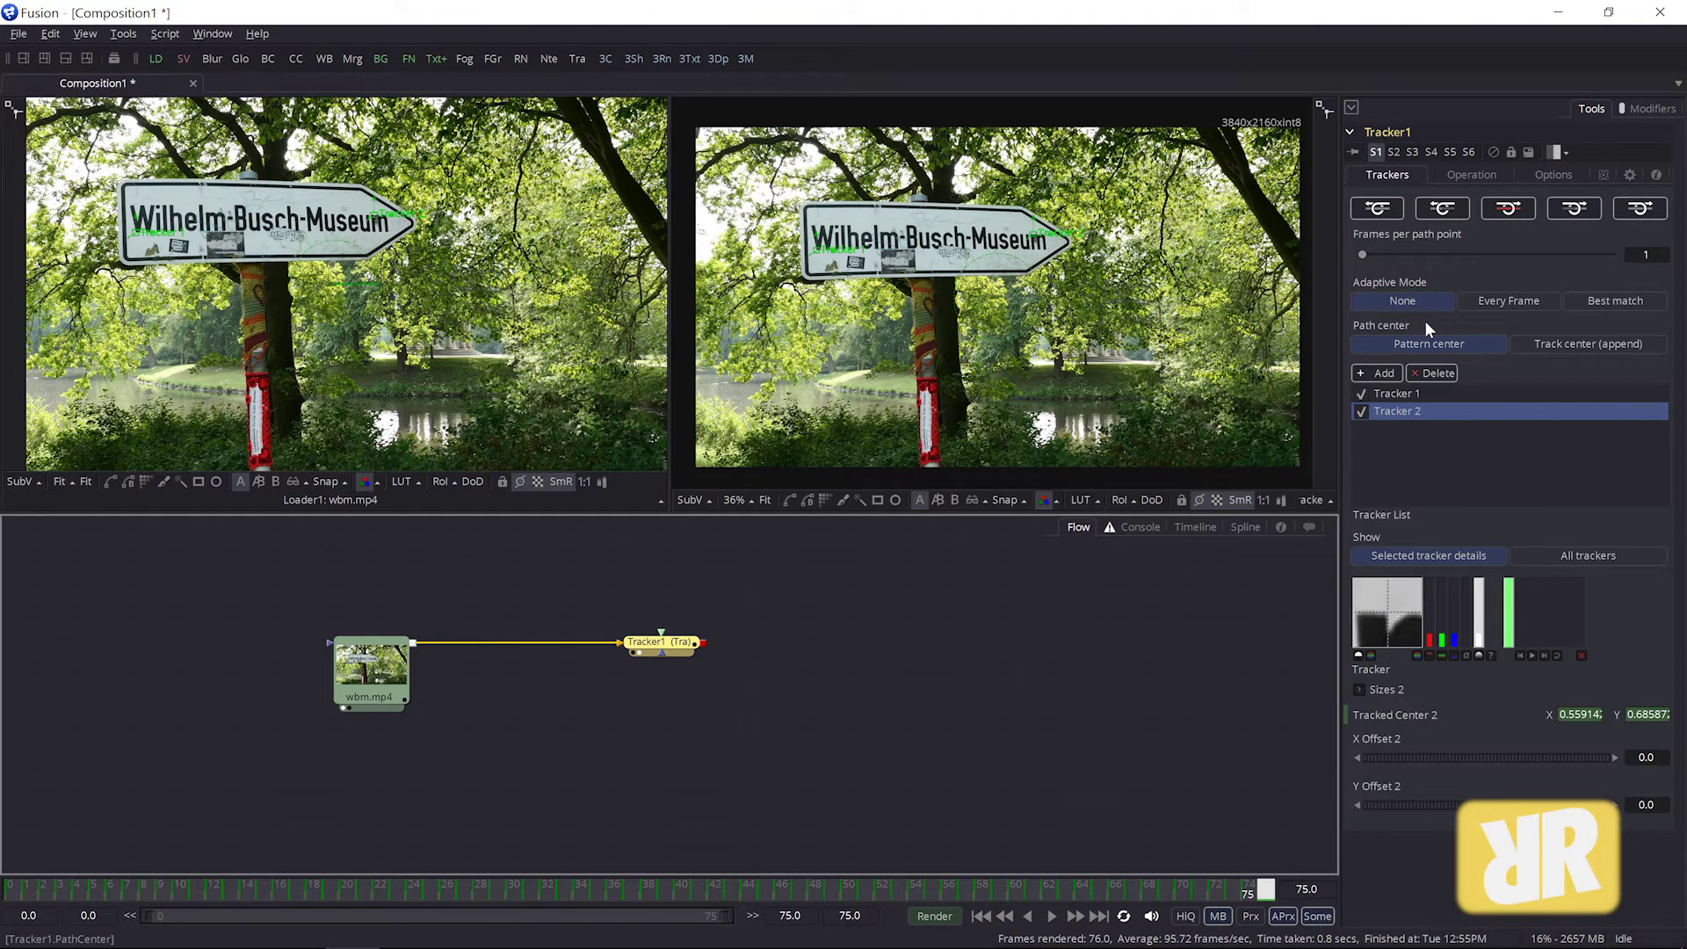
left_click(749, 563)
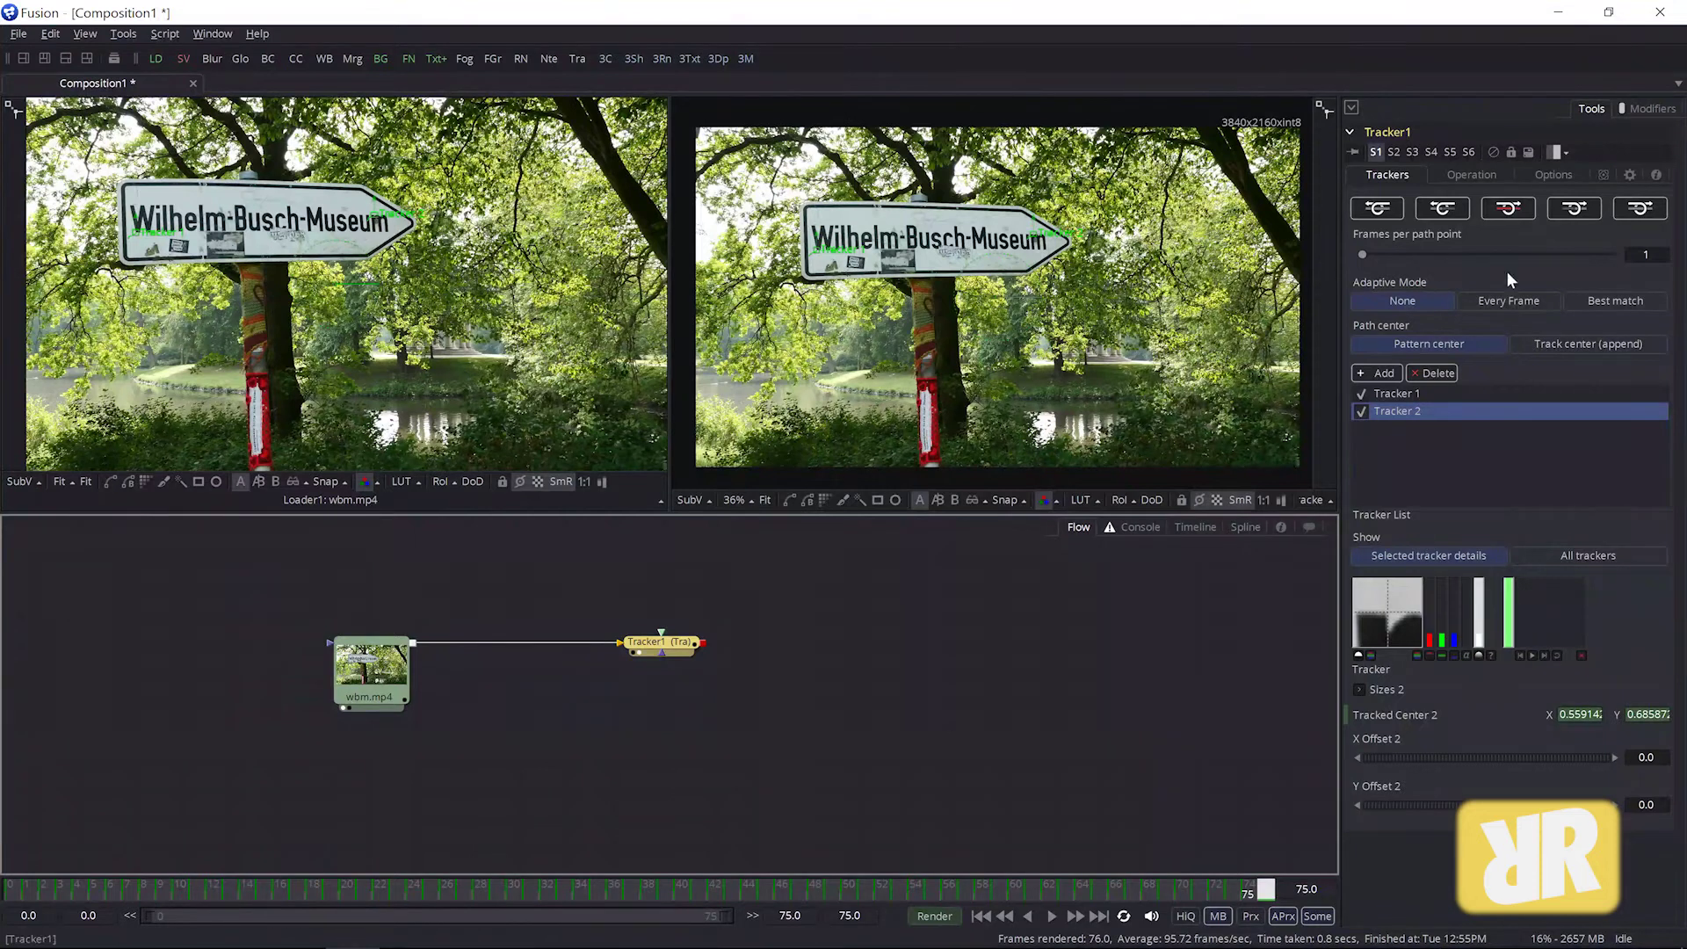
left_click(1463, 173)
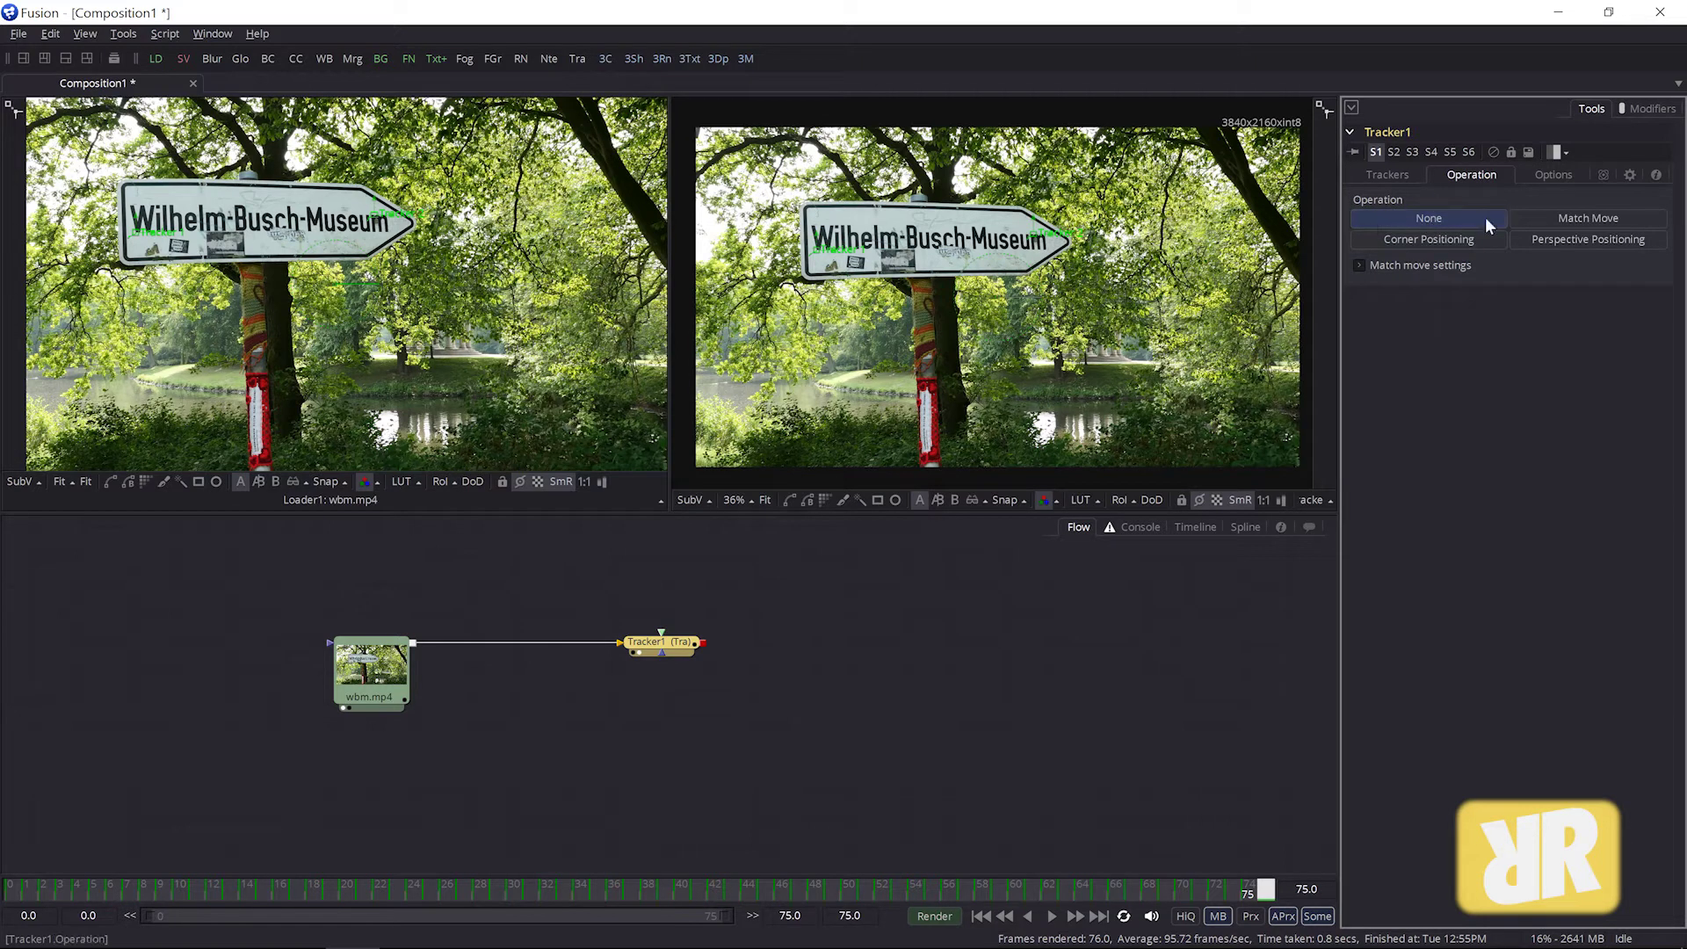
- Set Tracker1 to Match Move and, after trying FG over BG, settle on BG only merge
left_click(1598, 218)
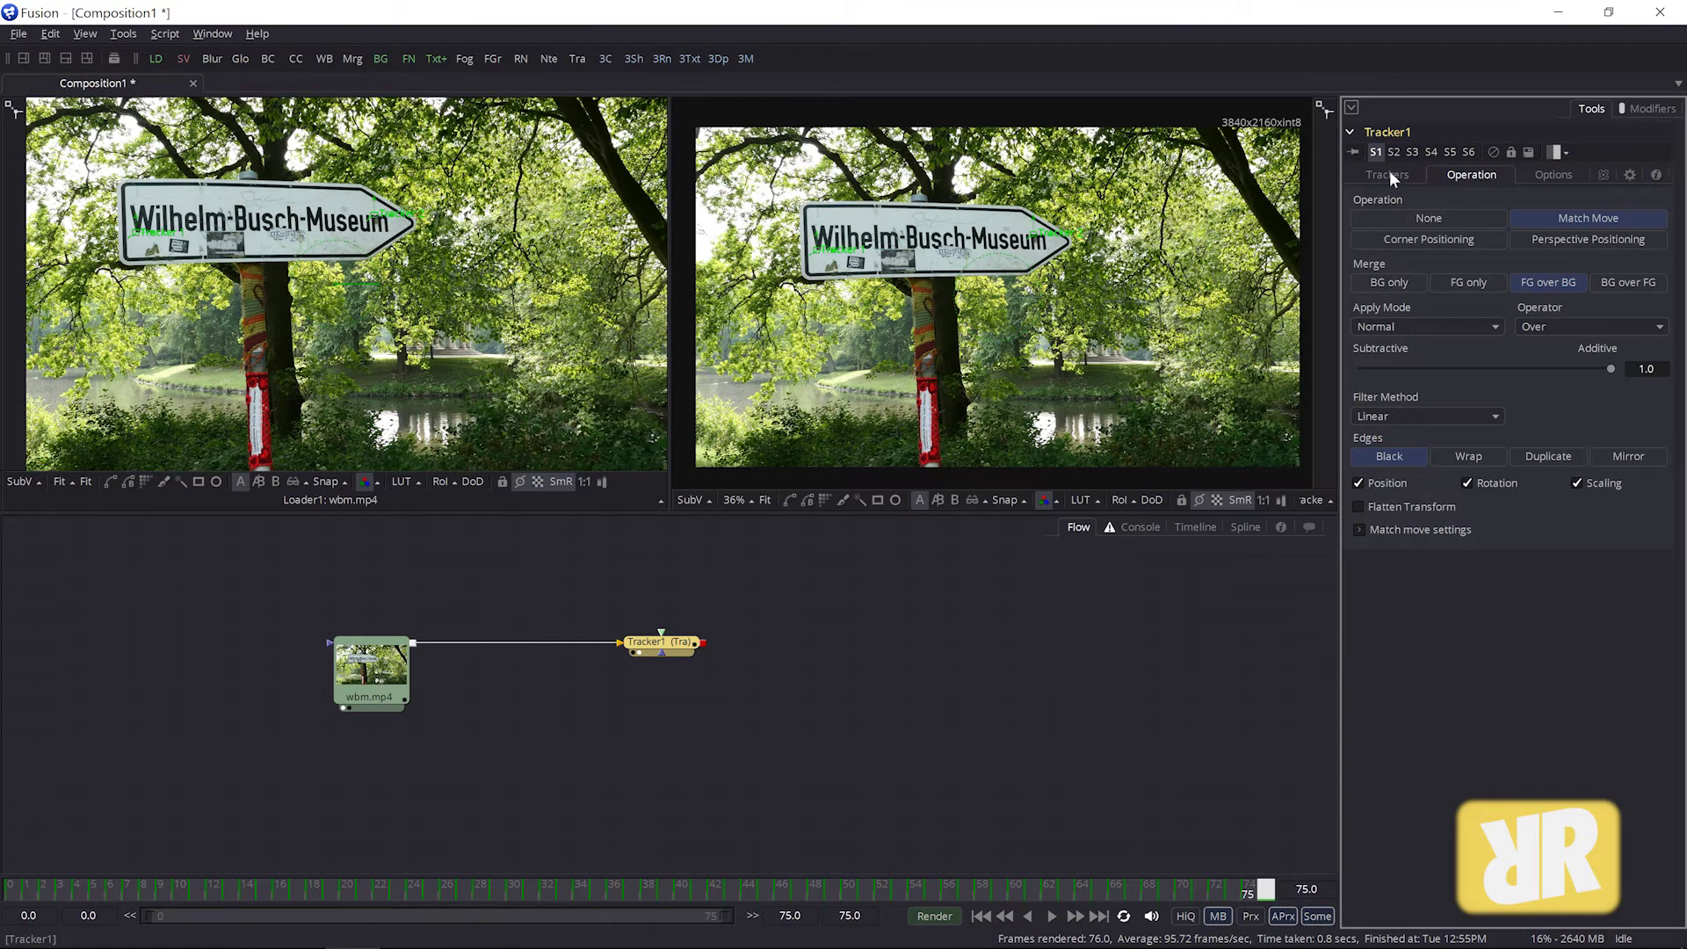
left_click(1379, 283)
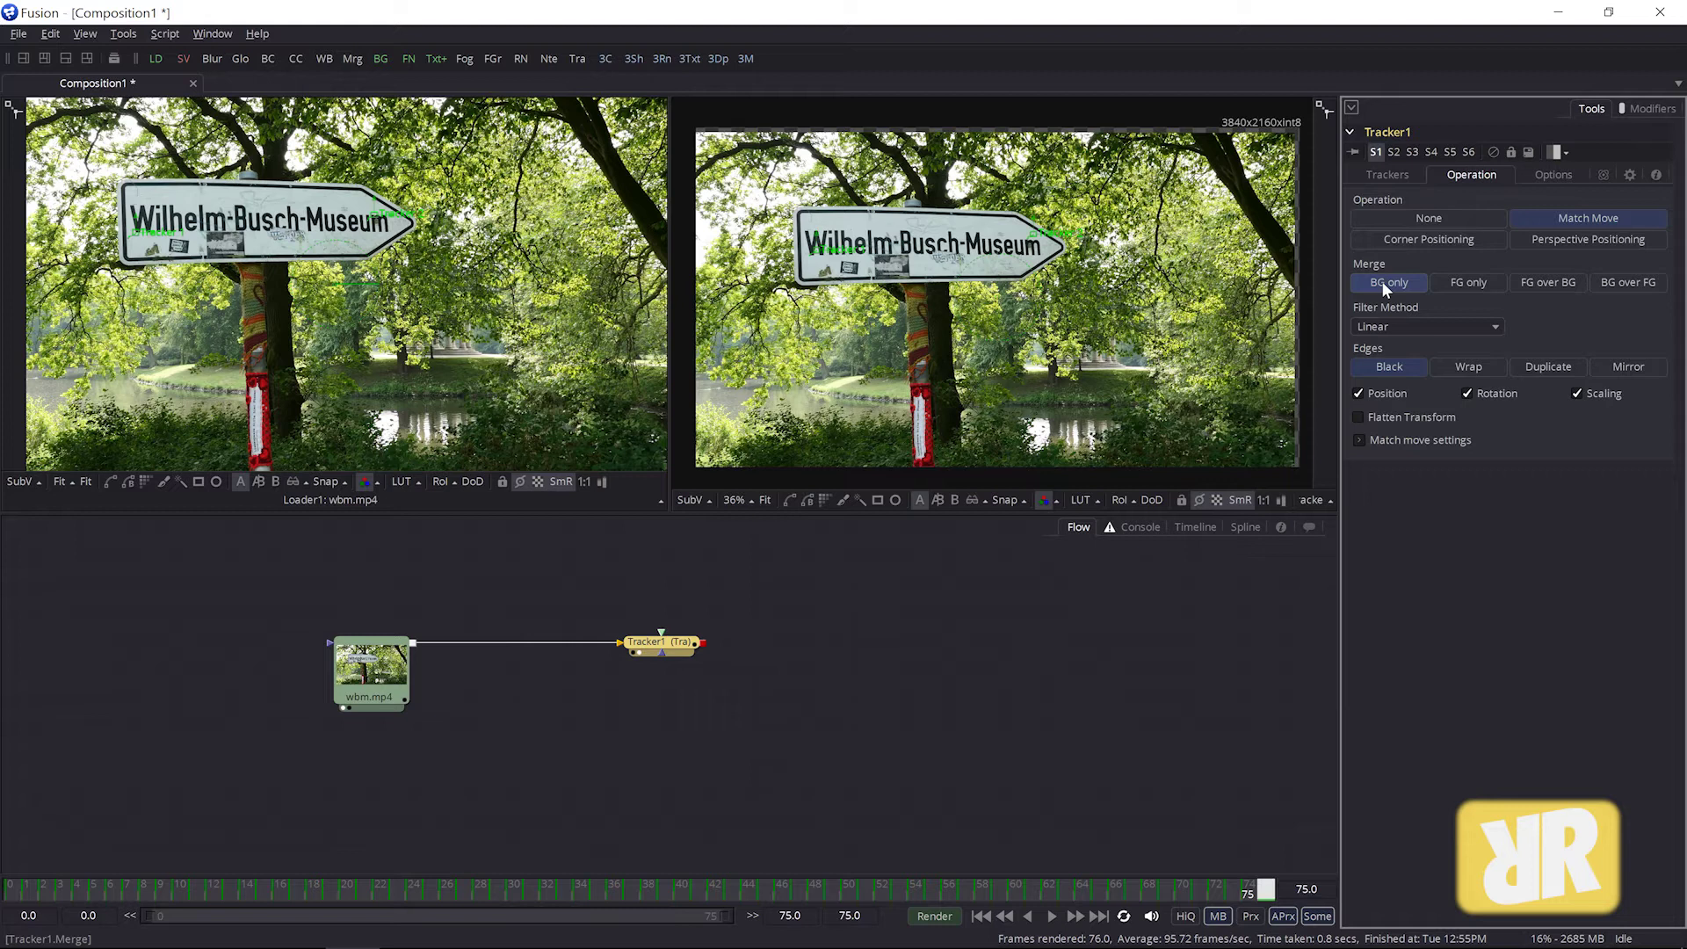
left_click(1551, 283)
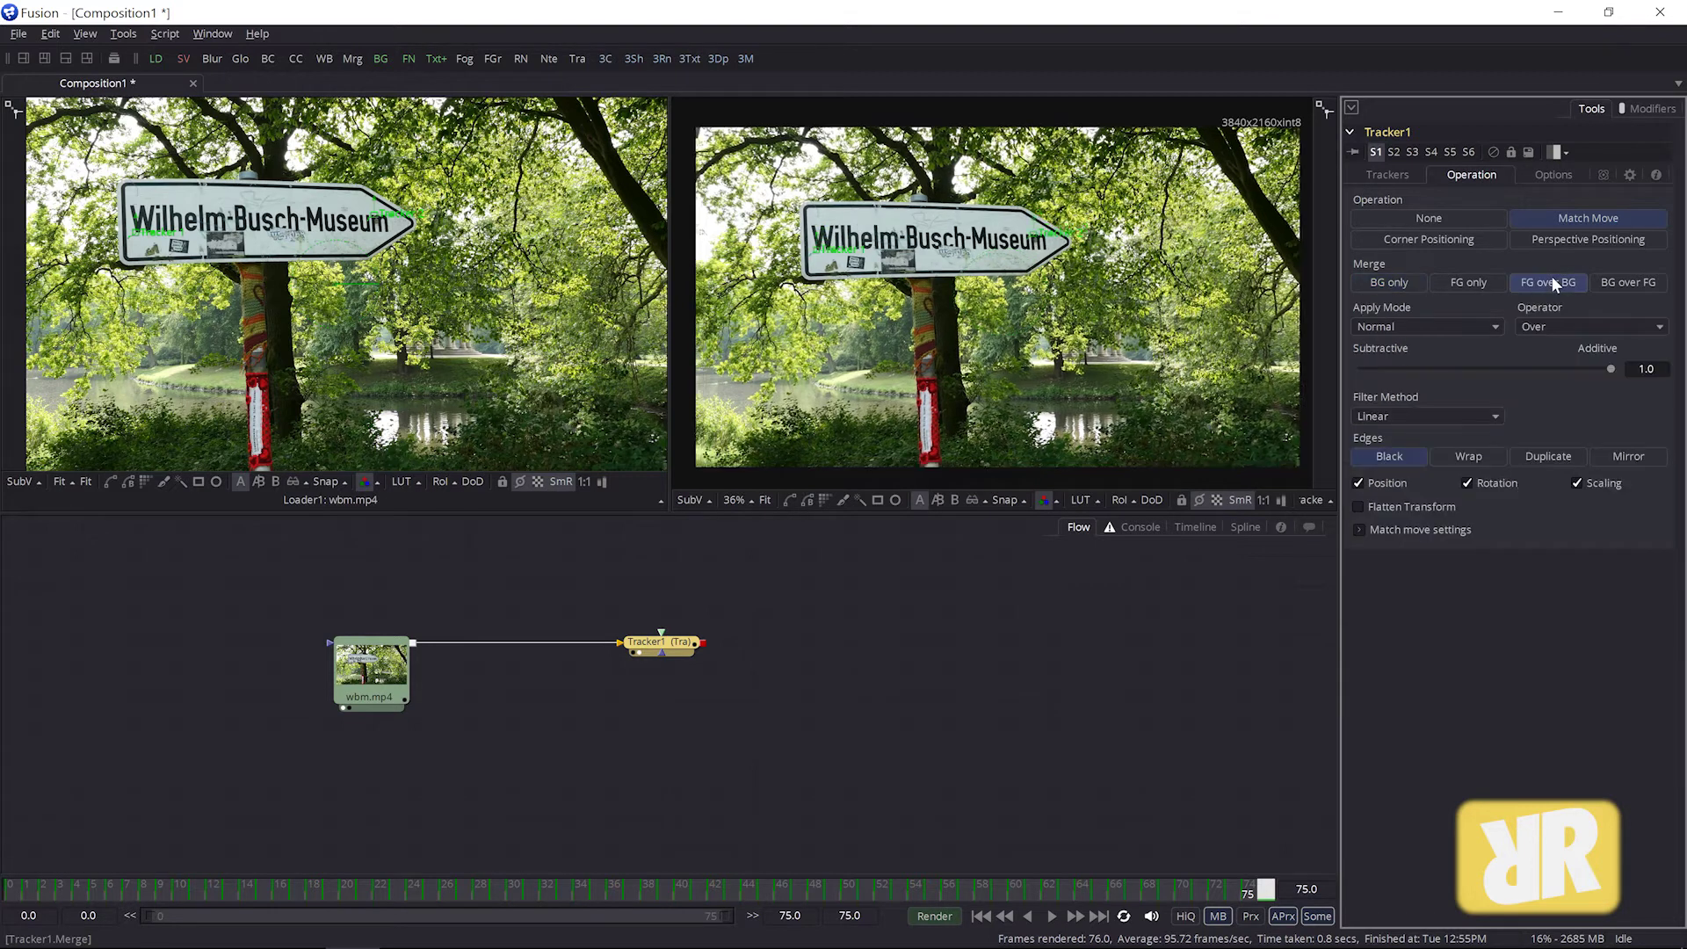
left_click(1388, 278)
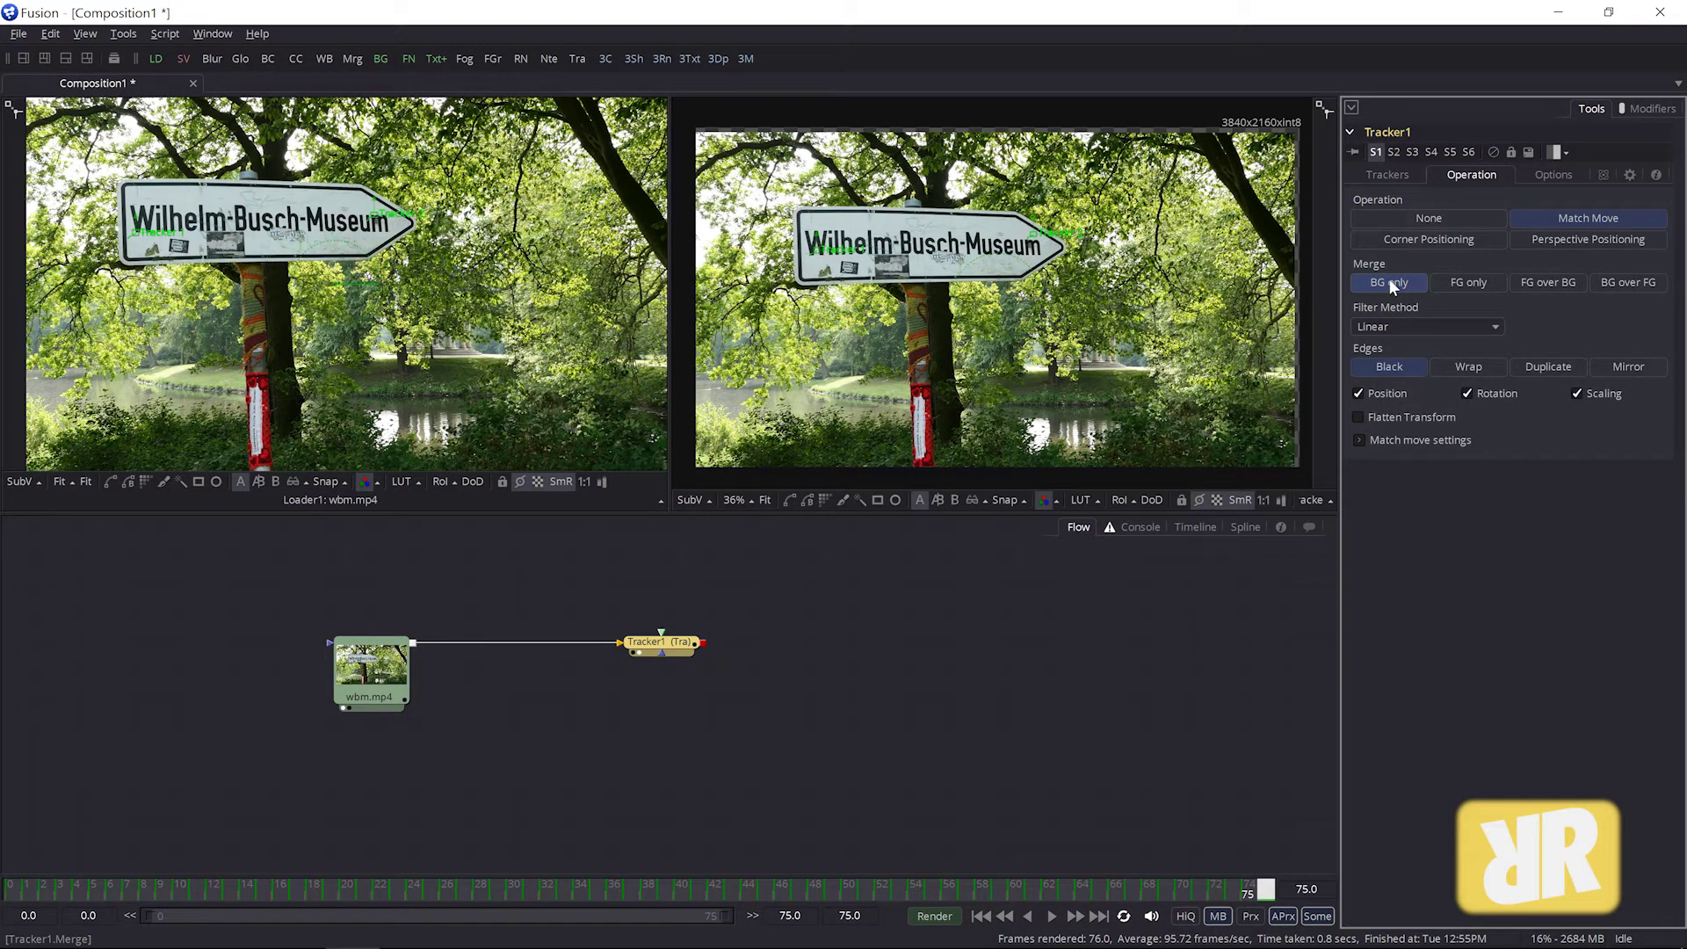
- Play the stabilized BG-only clip, then show Match move settings: Tracker average pivot, reference Start
left_click(1053, 917)
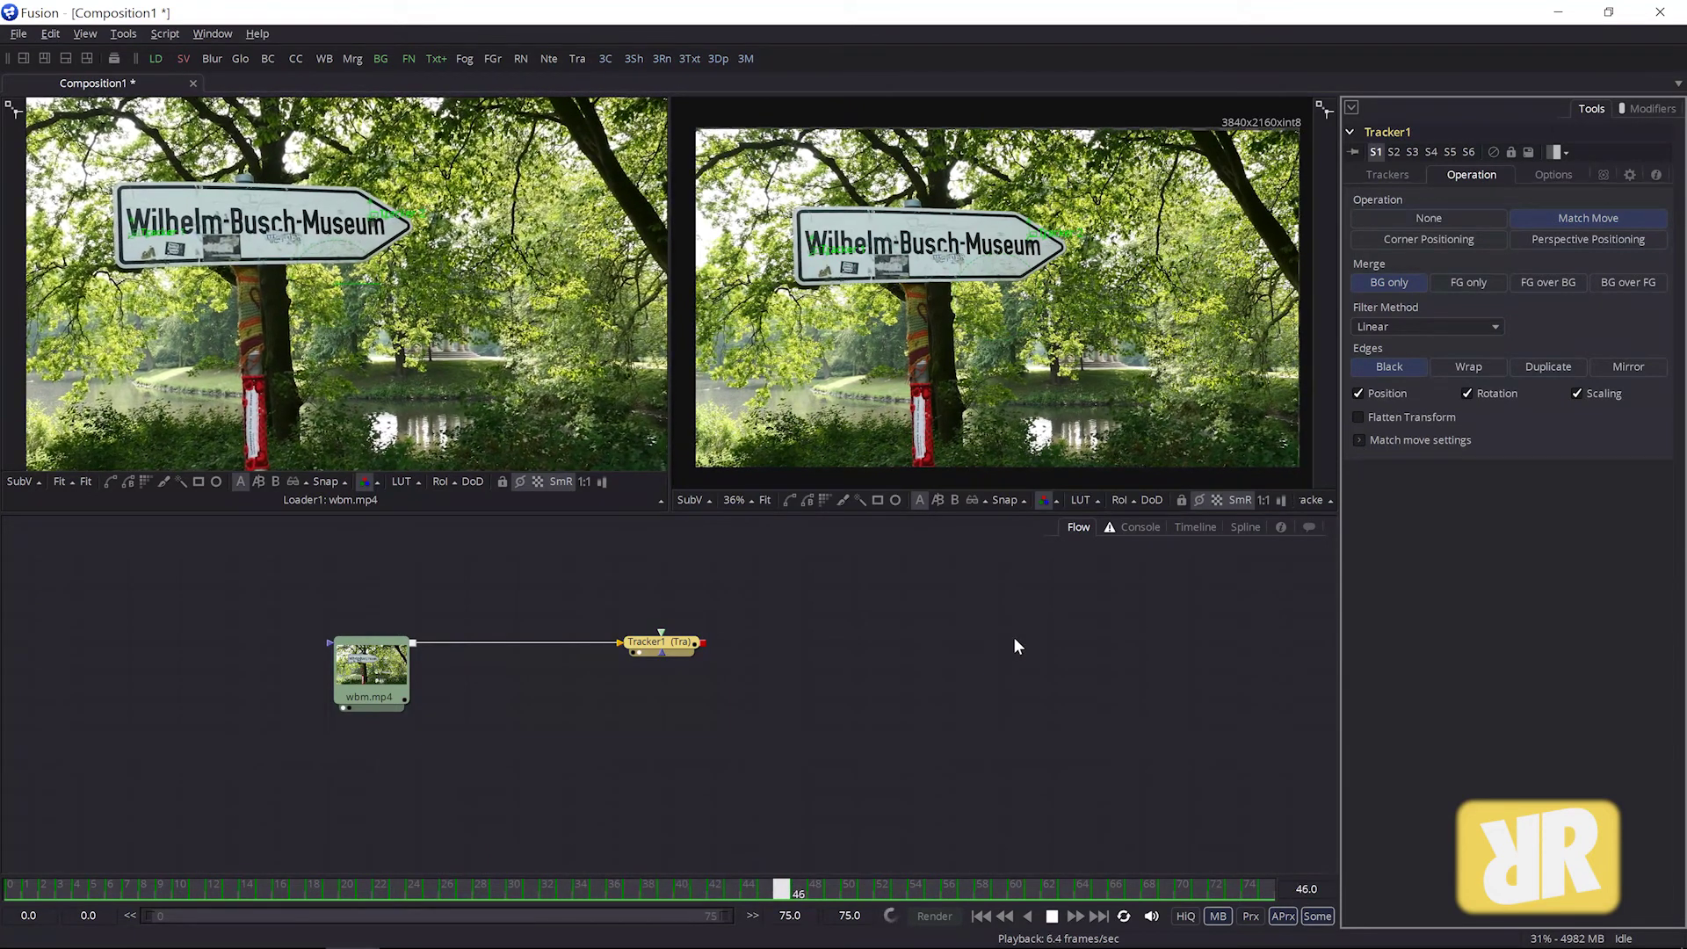
left_click(1052, 916)
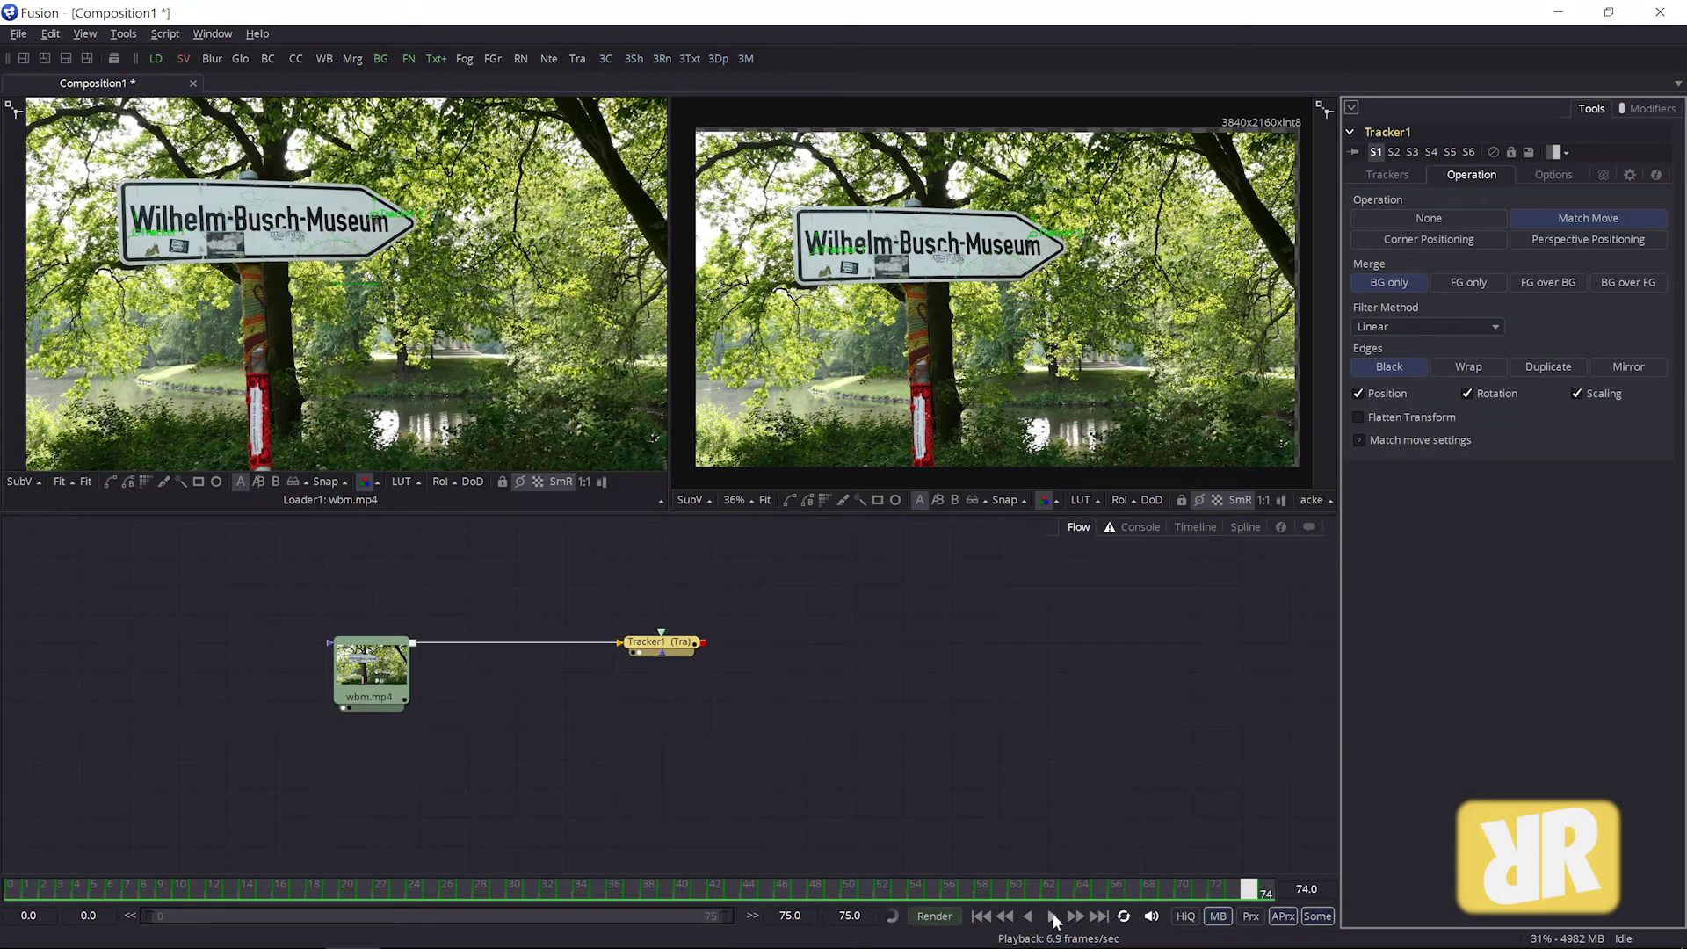
left_click(1358, 439)
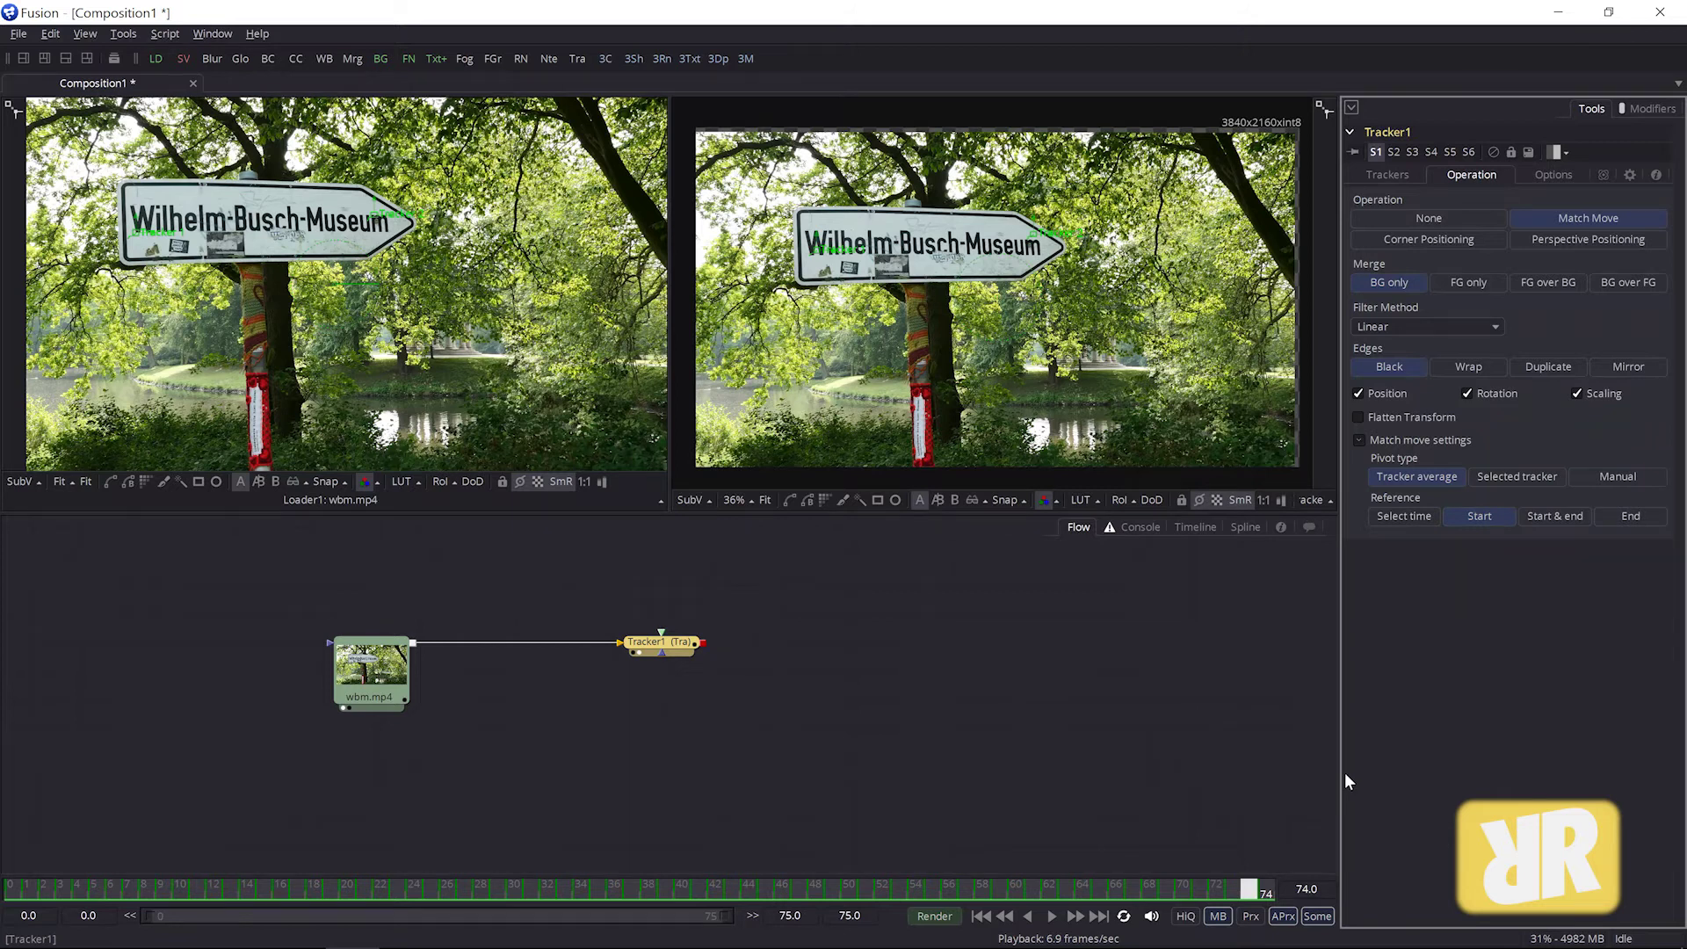
- Shift Tracker1 right and insert a Transform node after it via the 'tran' tool search
left_click(662, 646)
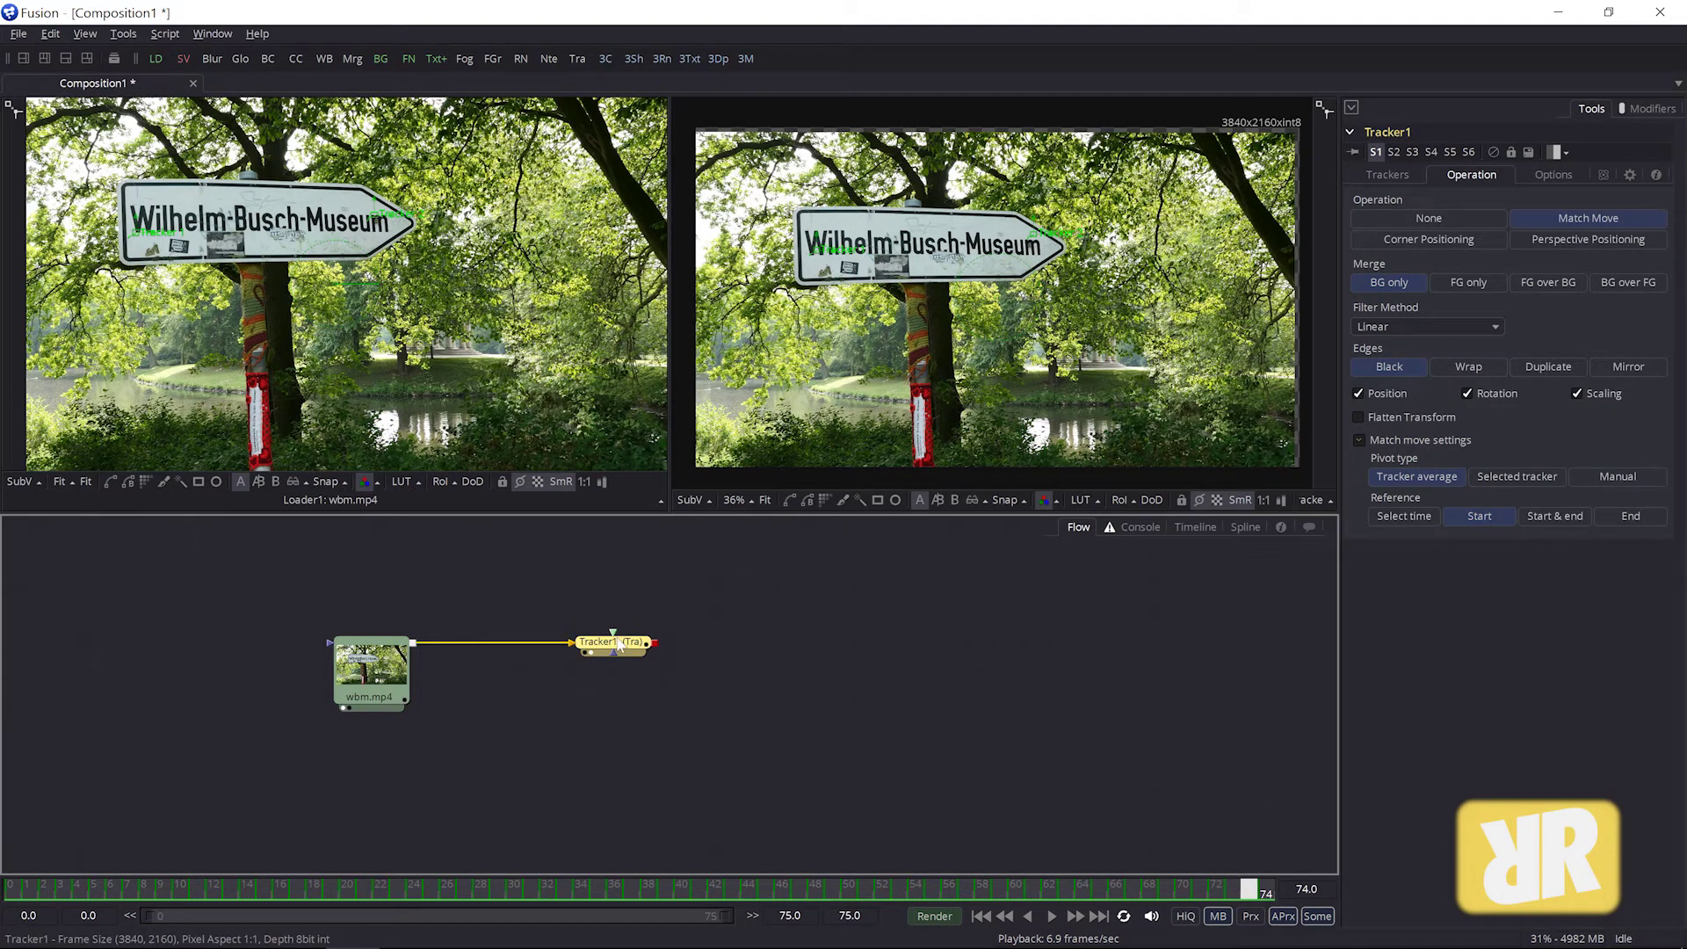
left_click_drag(686, 637, 713, 639)
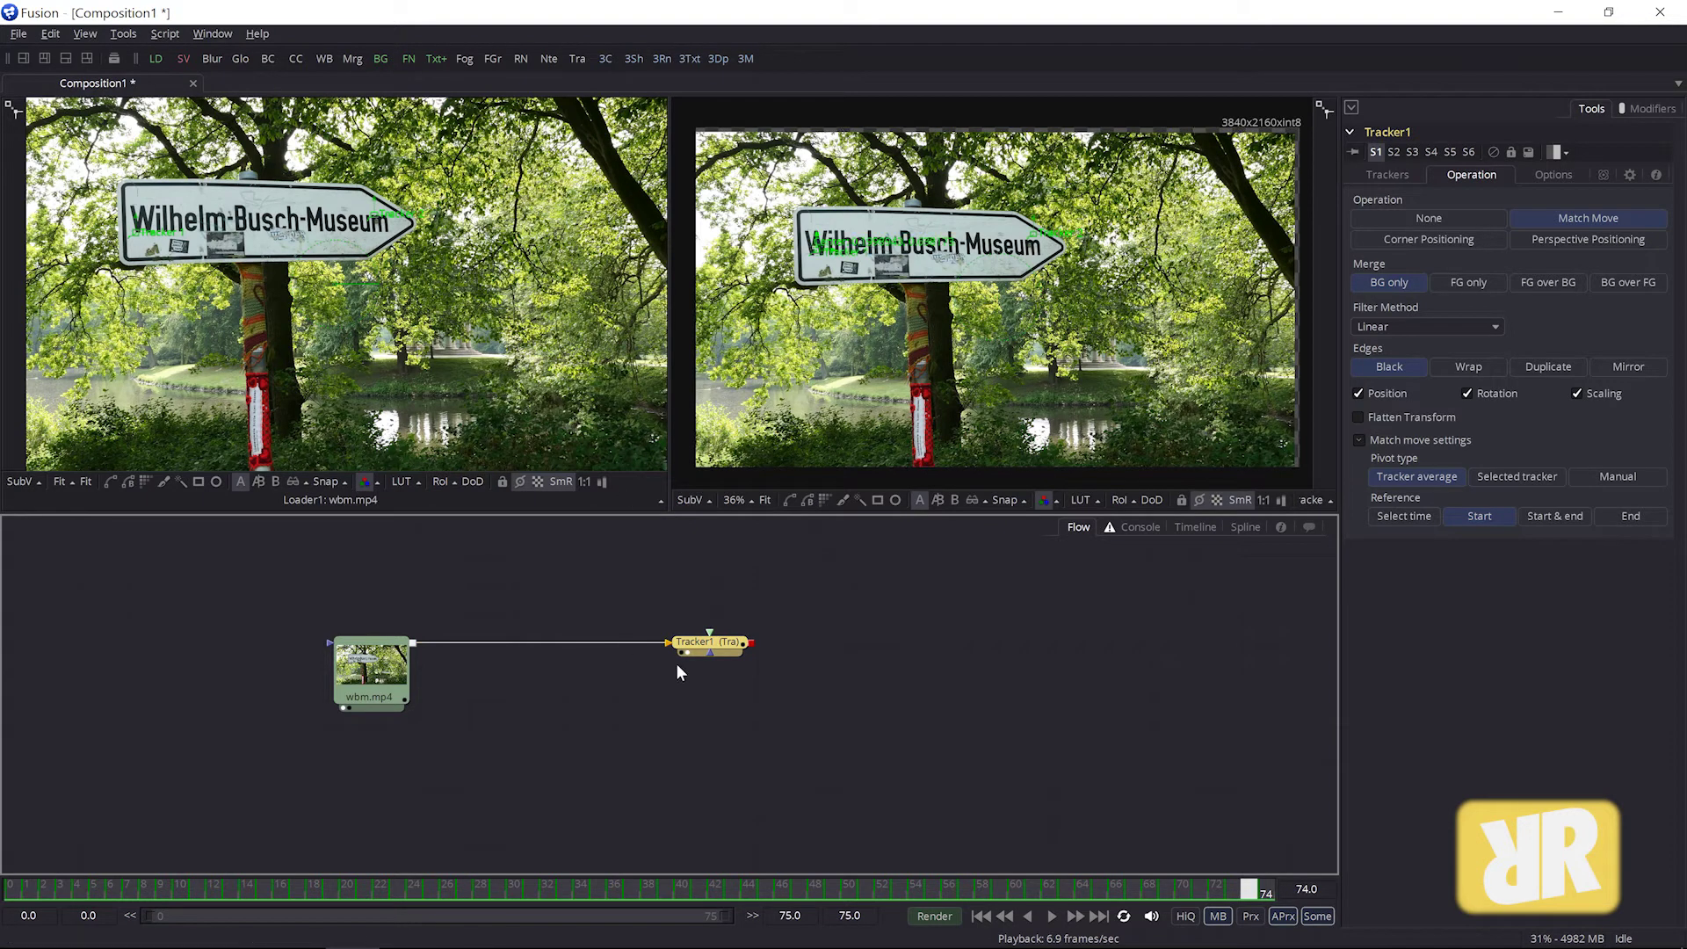
key("shift+space")
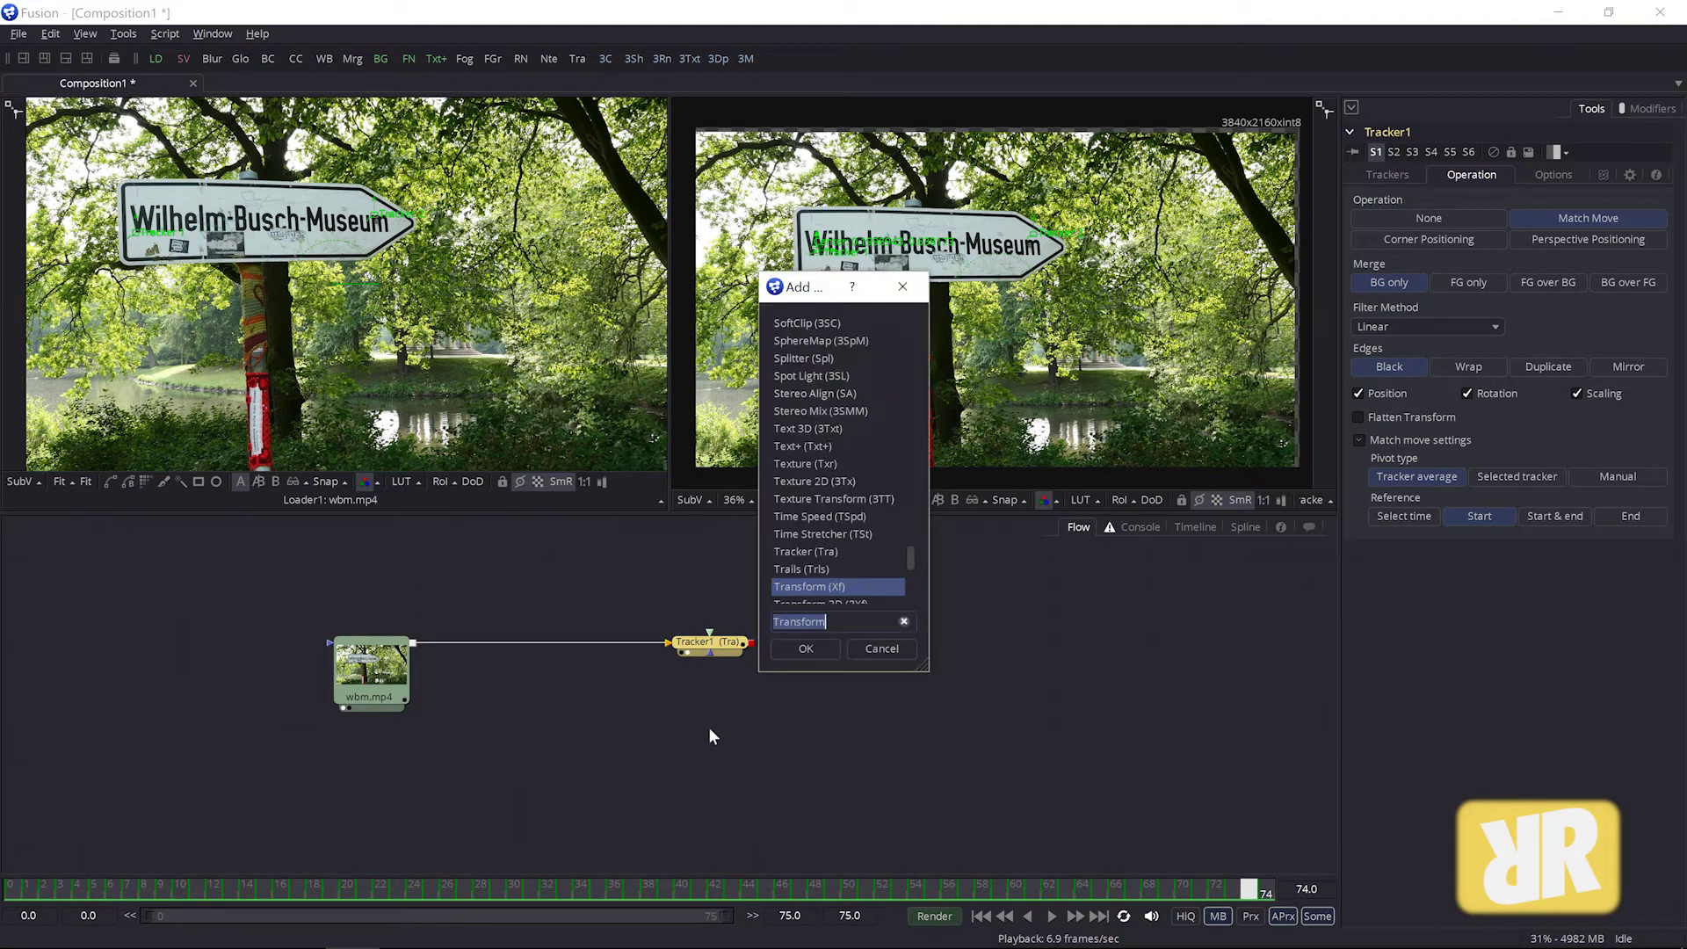
type("tra")
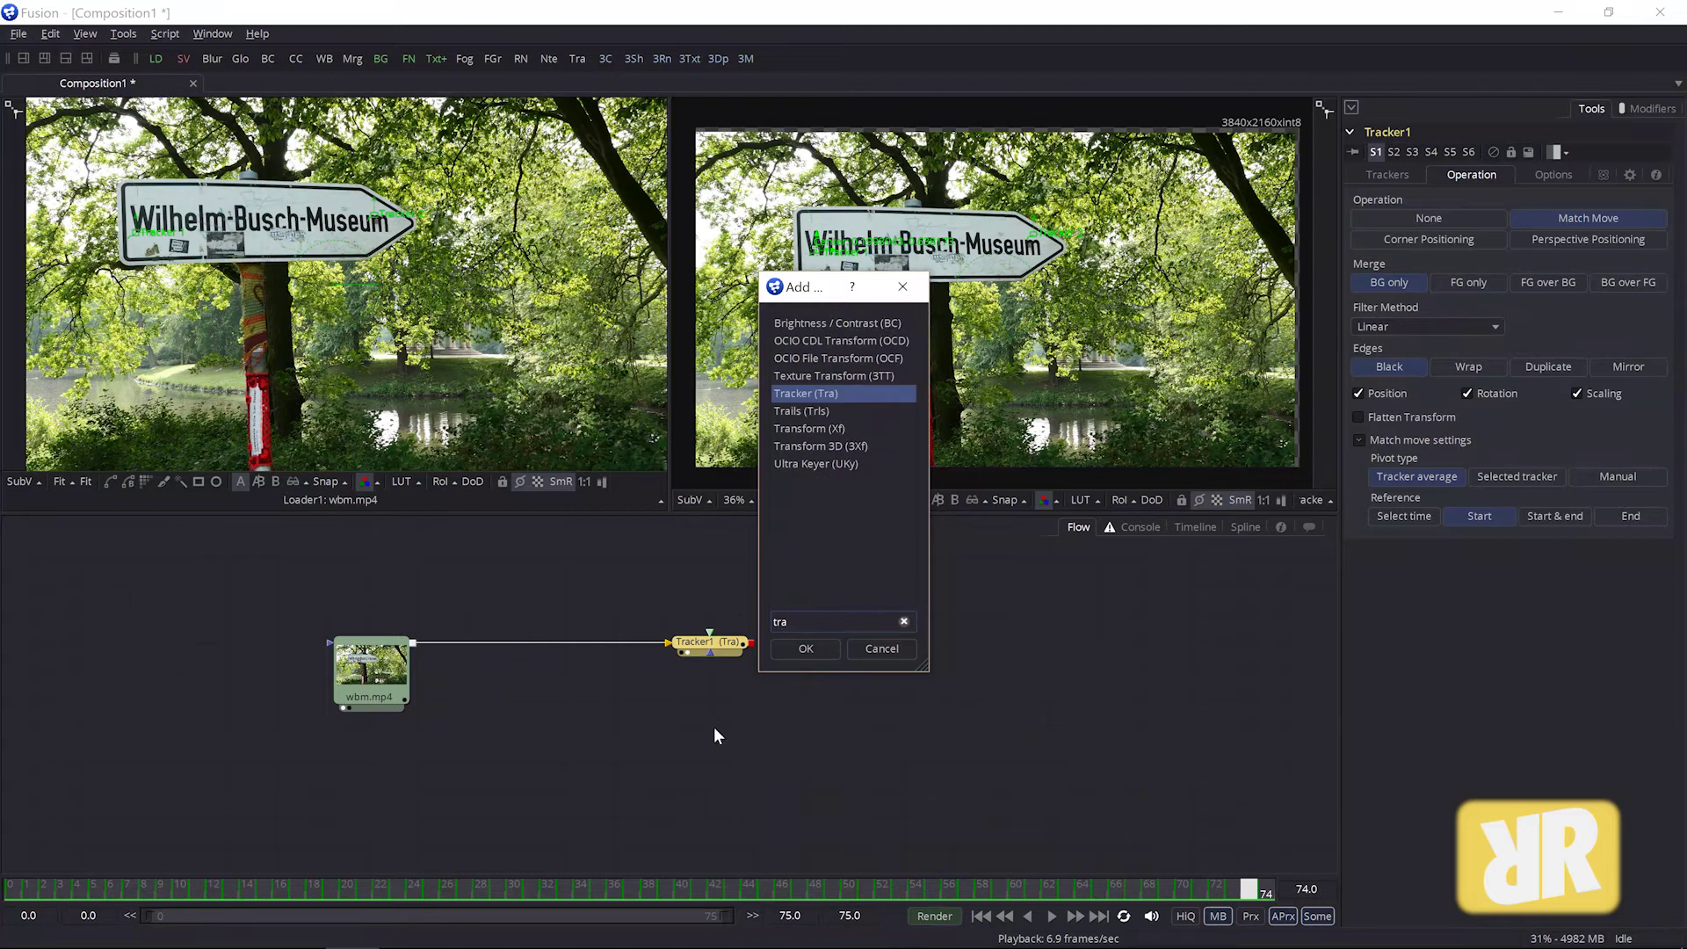
type("nsform")
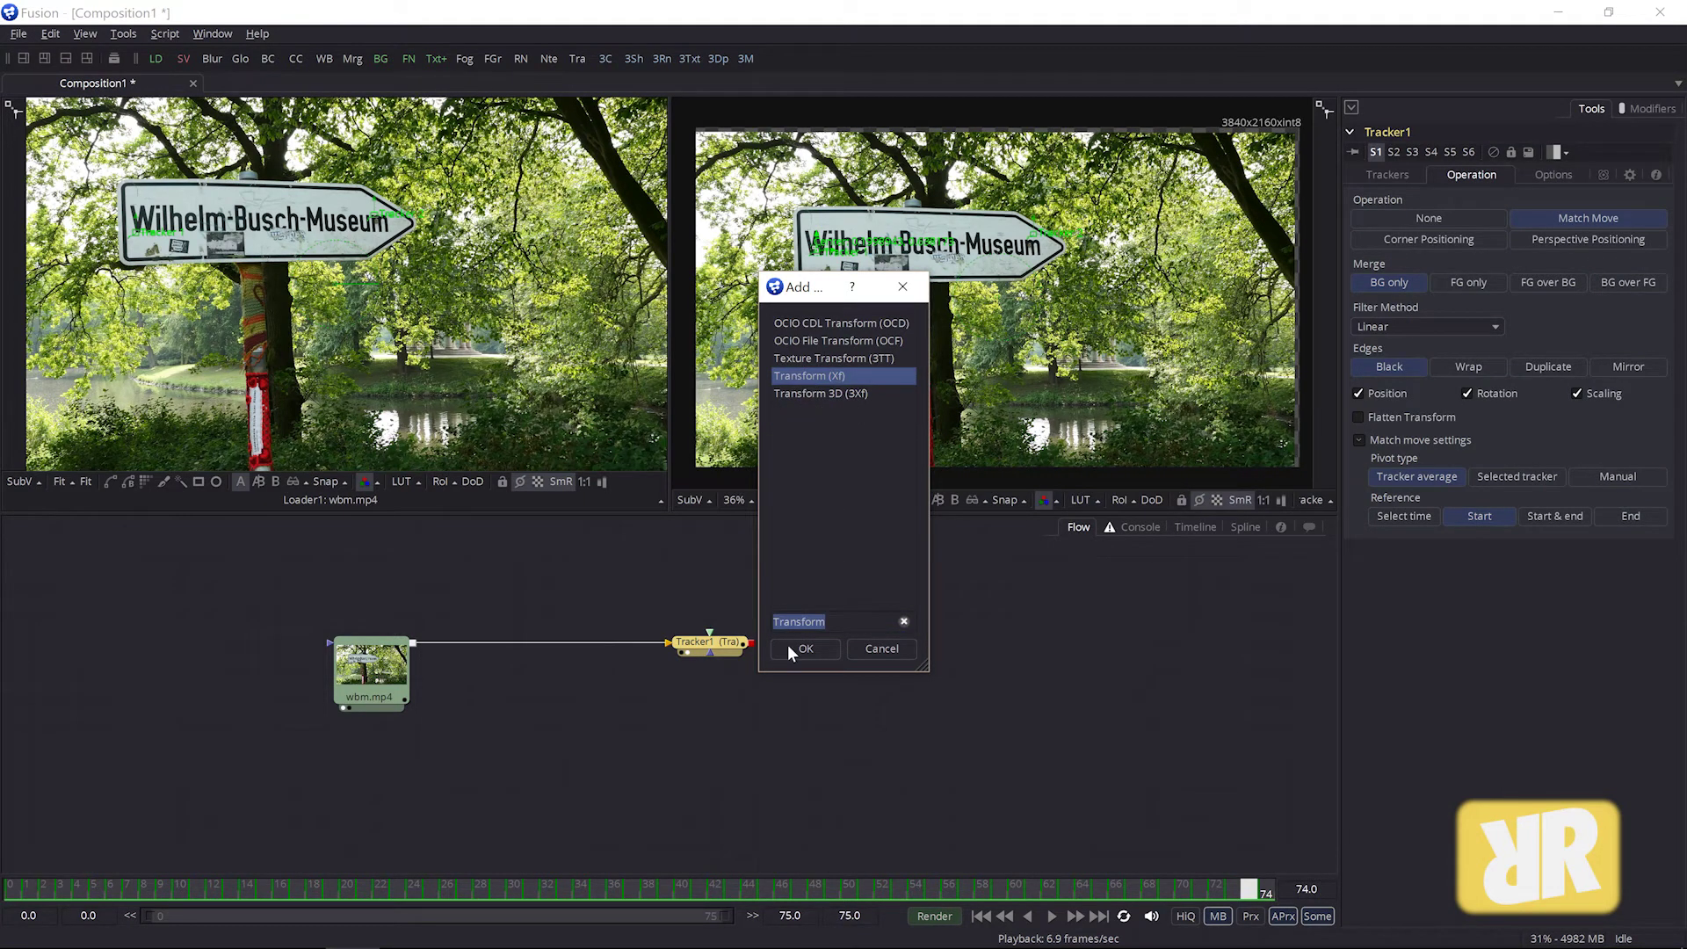
left_click(815, 646)
- Set Transform1 size to 1.028169, view it in the right viewer, and scrub to frame 63
left_click_drag(848, 642, 906, 643)
left_click_drag(786, 647, 883, 648)
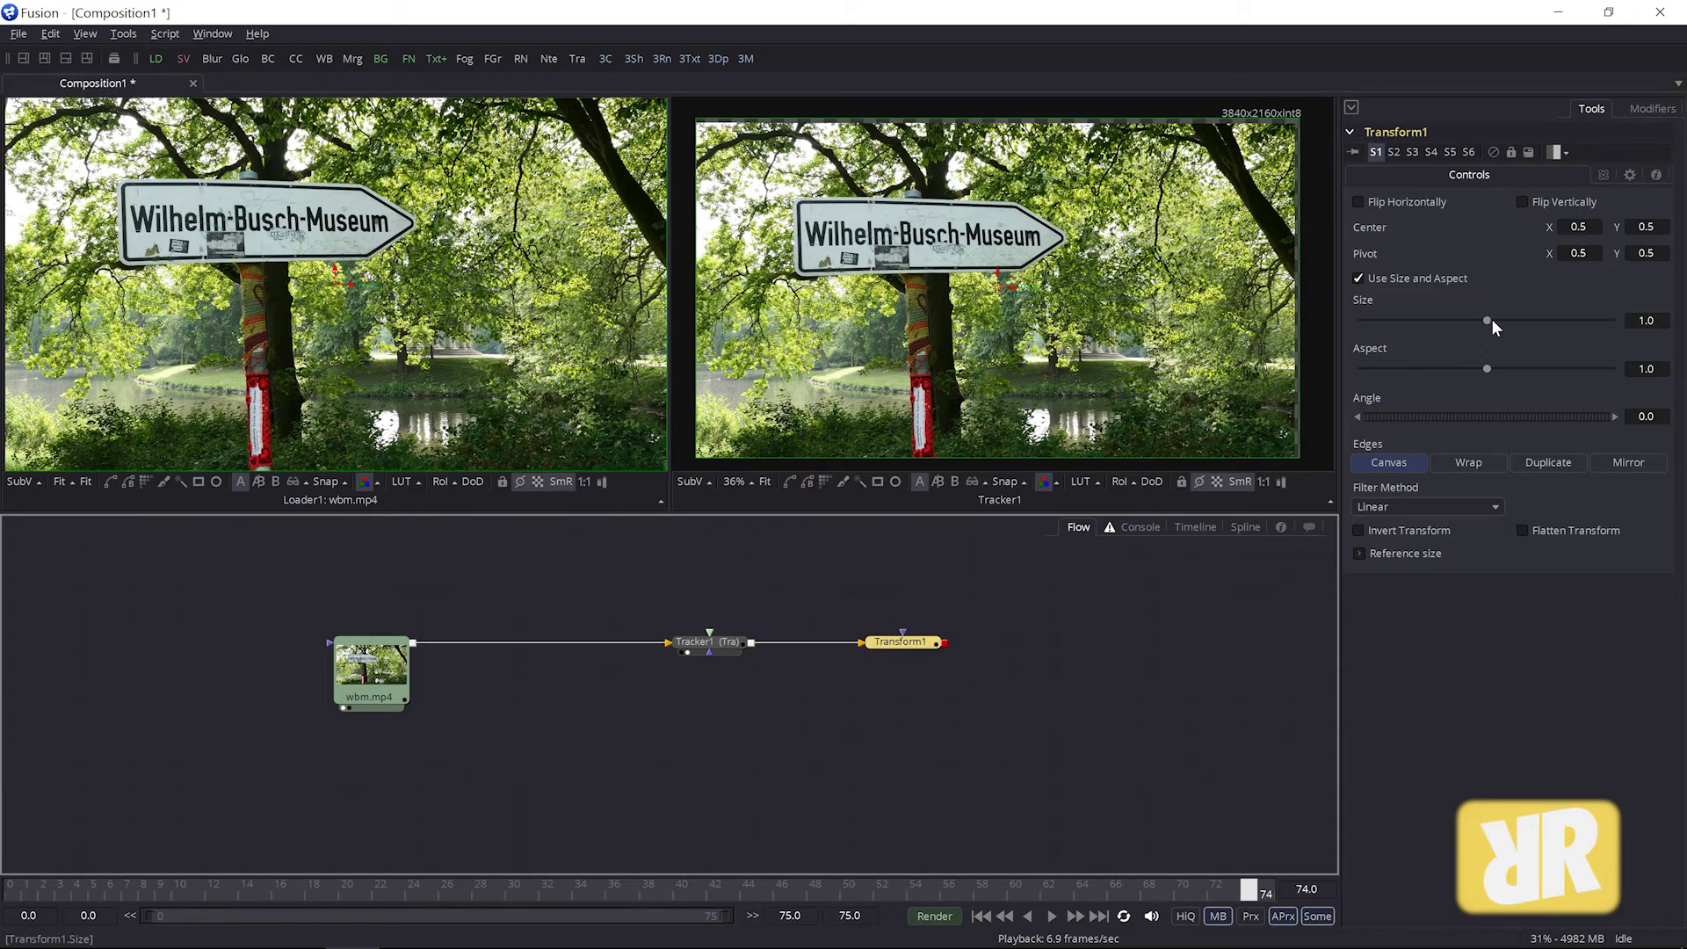
left_click_drag(1487, 320, 1488, 321)
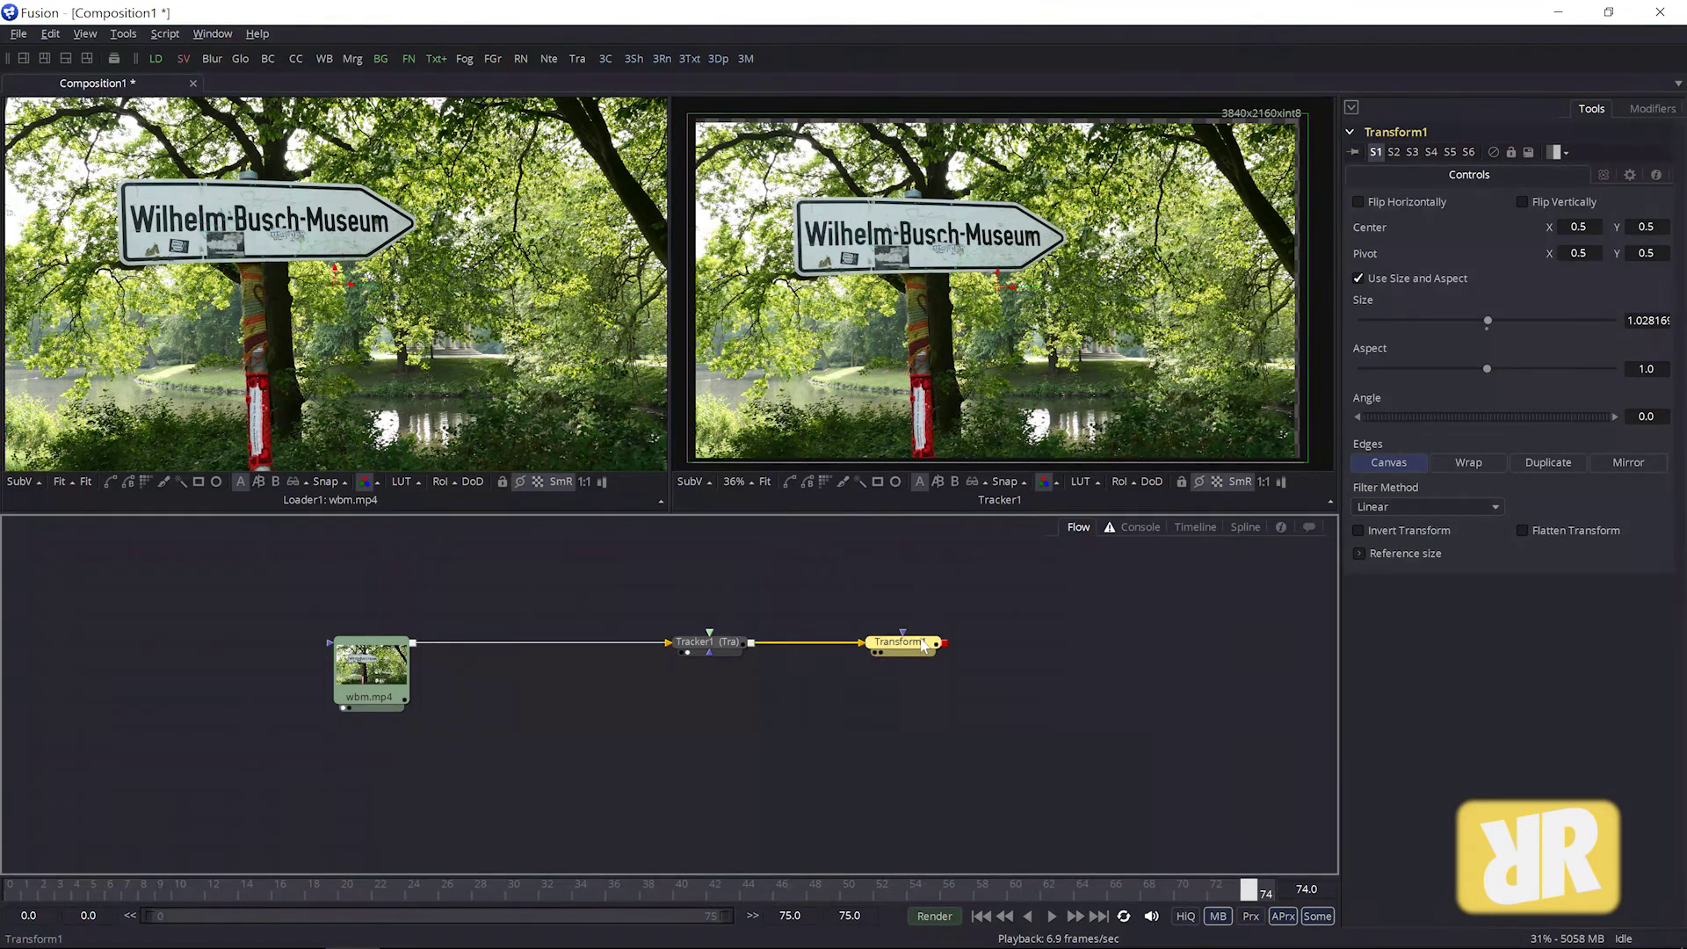
key("2")
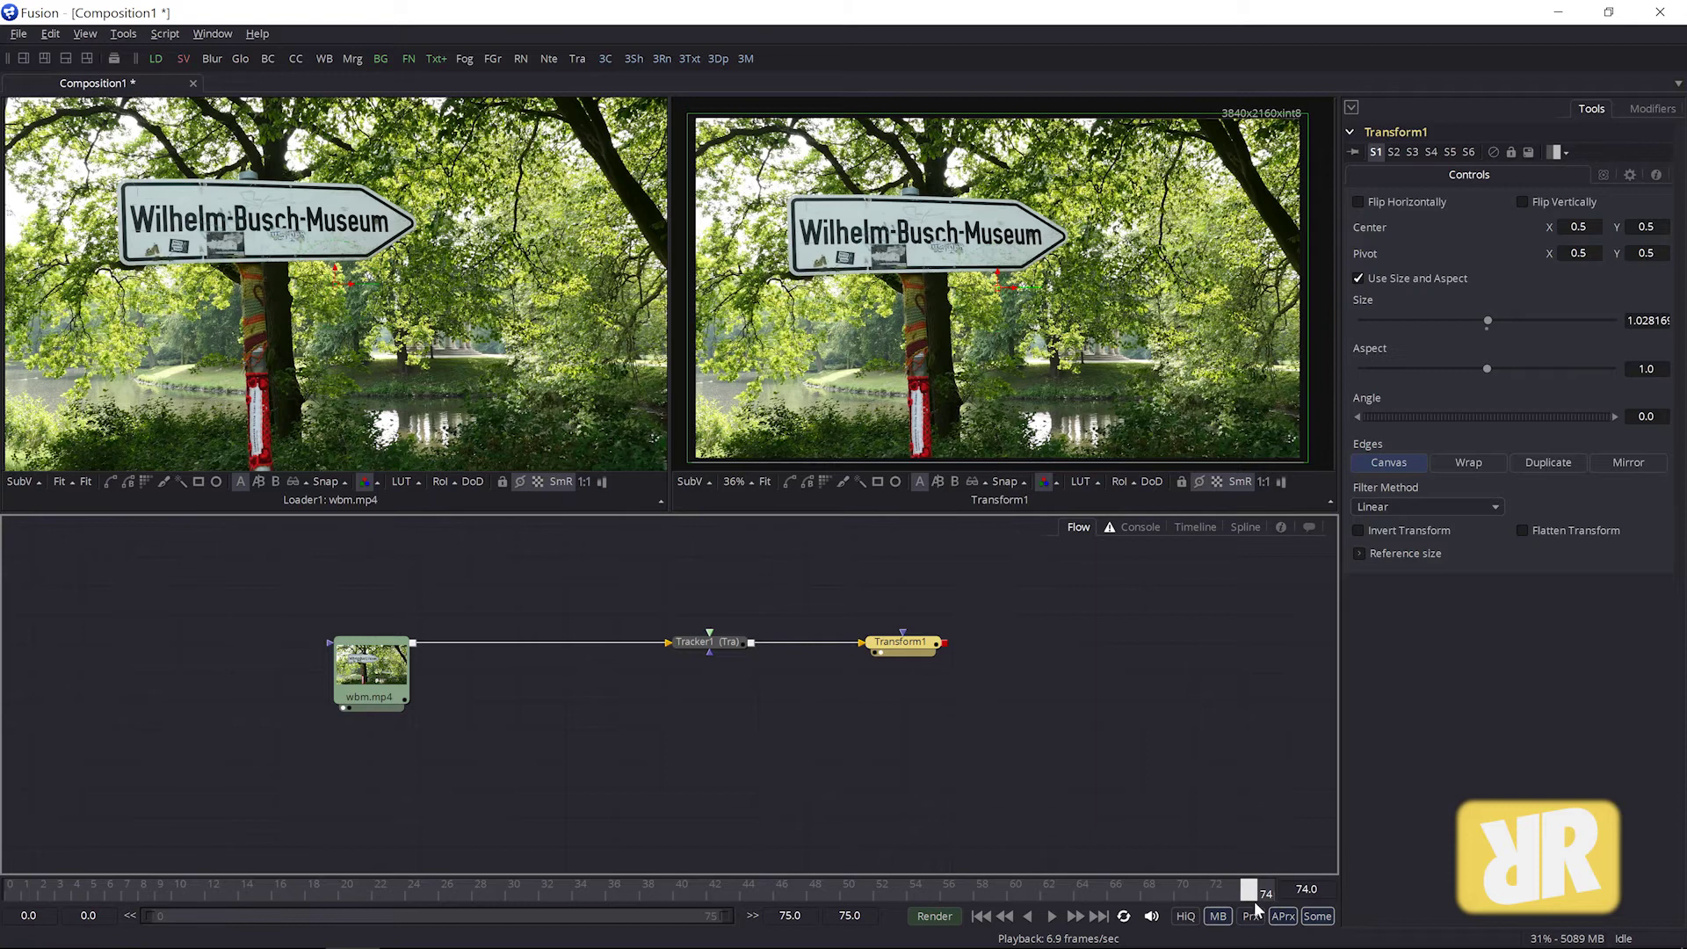
left_click_drag(1230, 896, 997, 892)
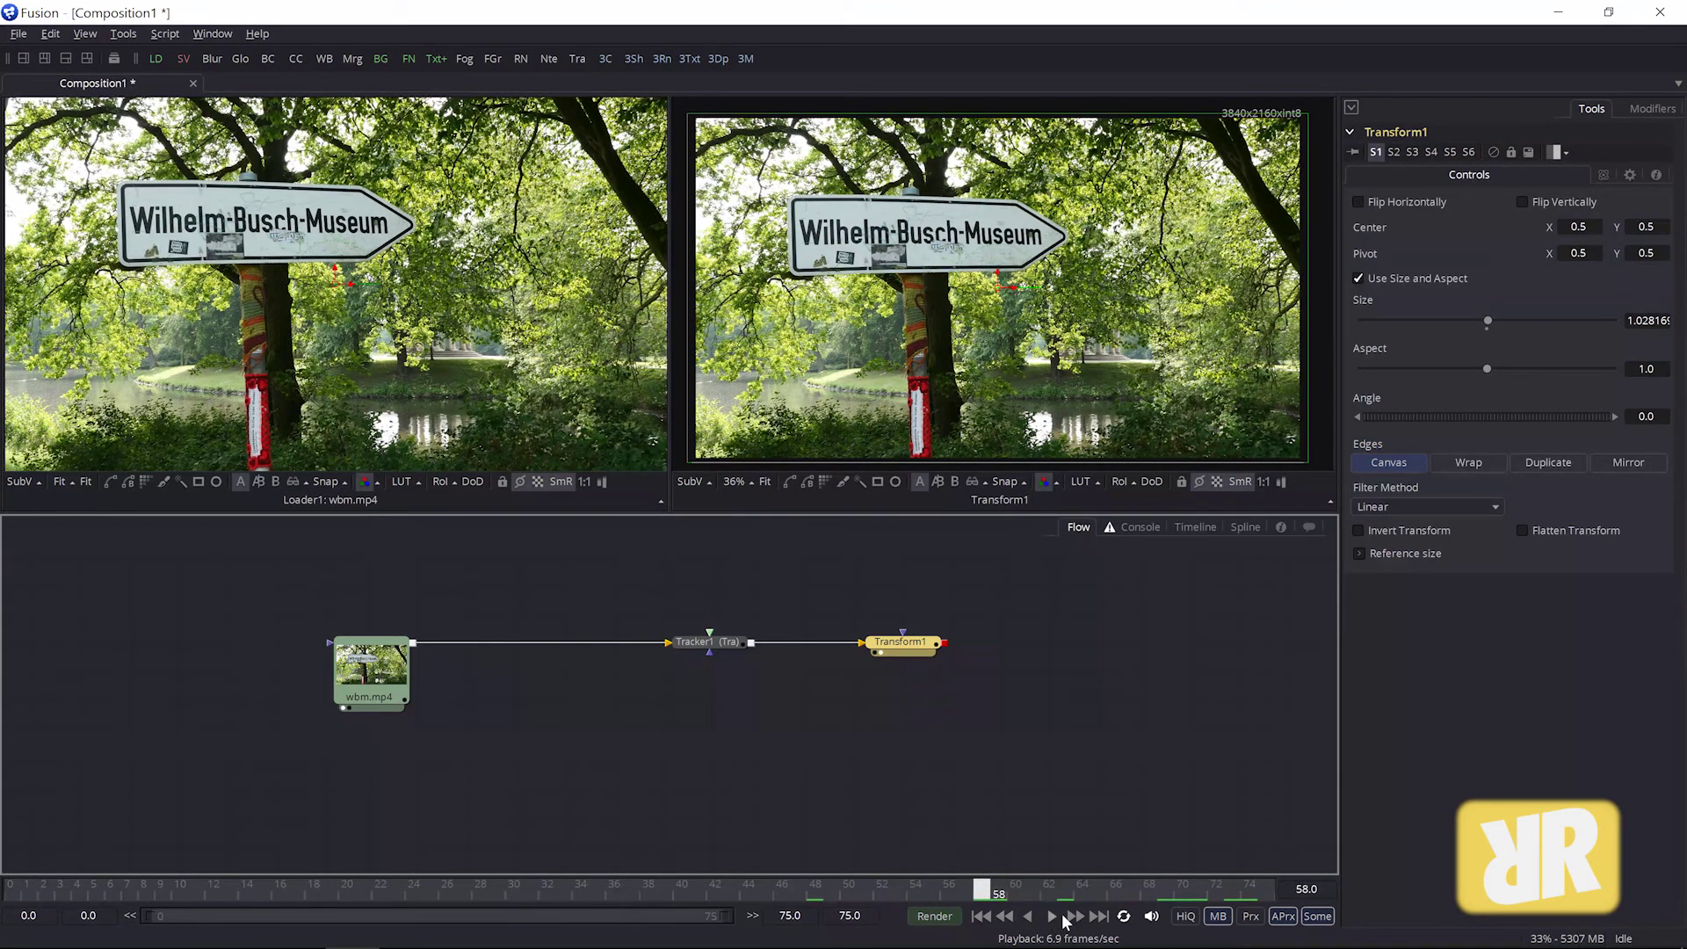
left_click(1052, 916)
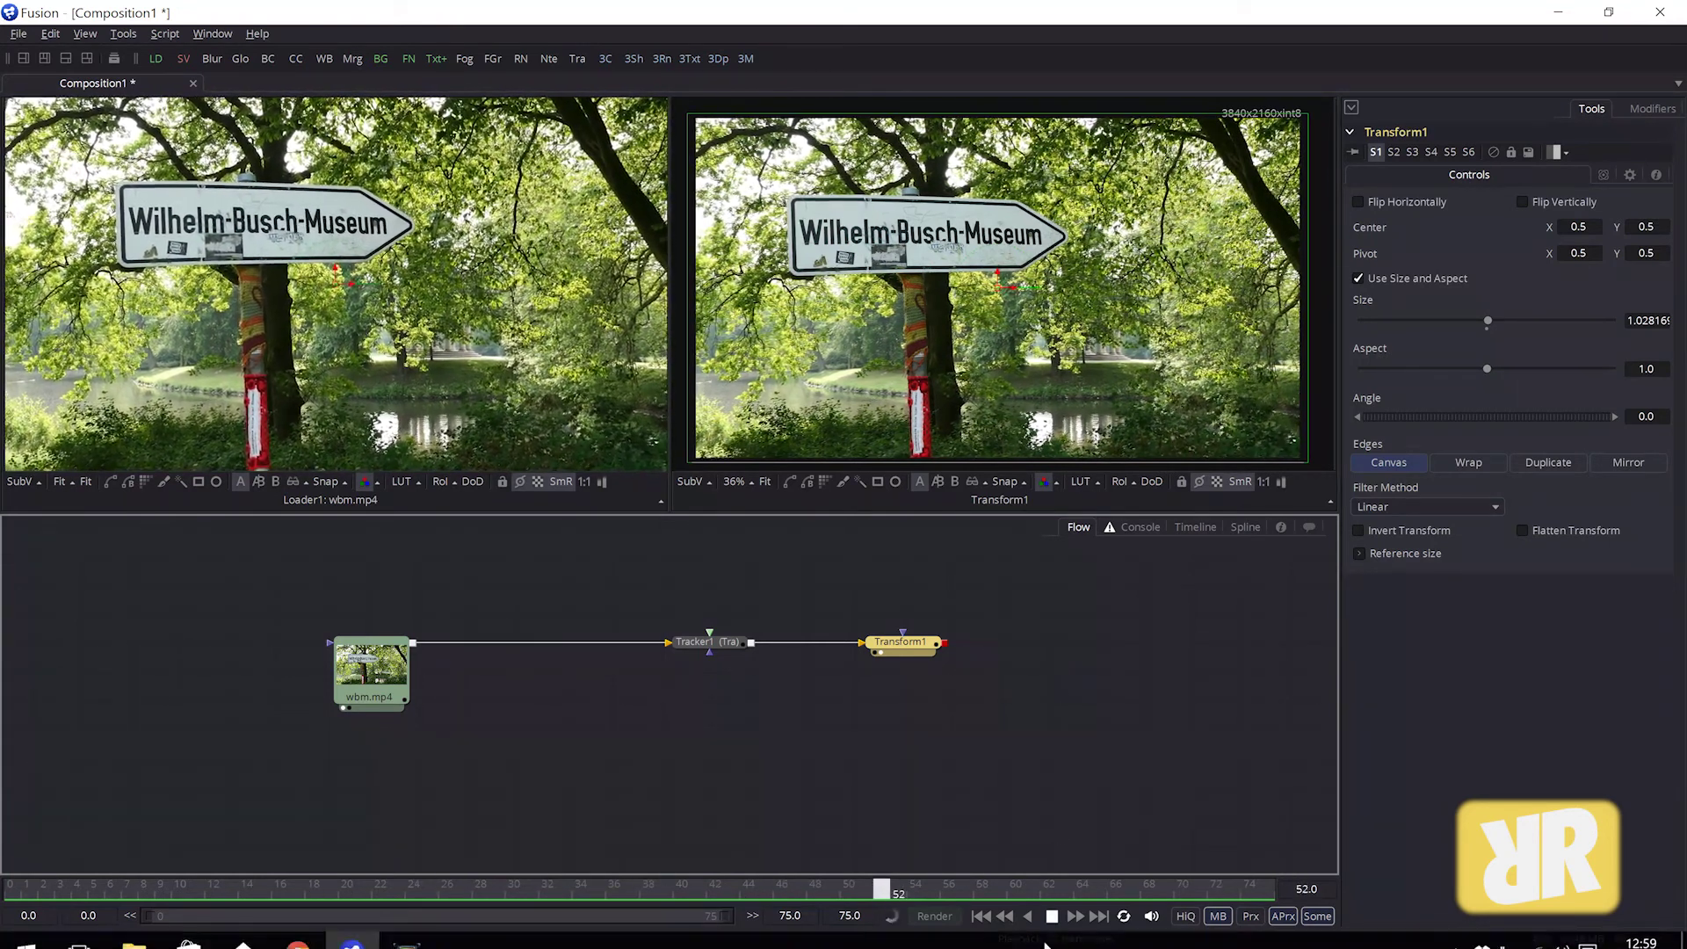
left_click(1051, 916)
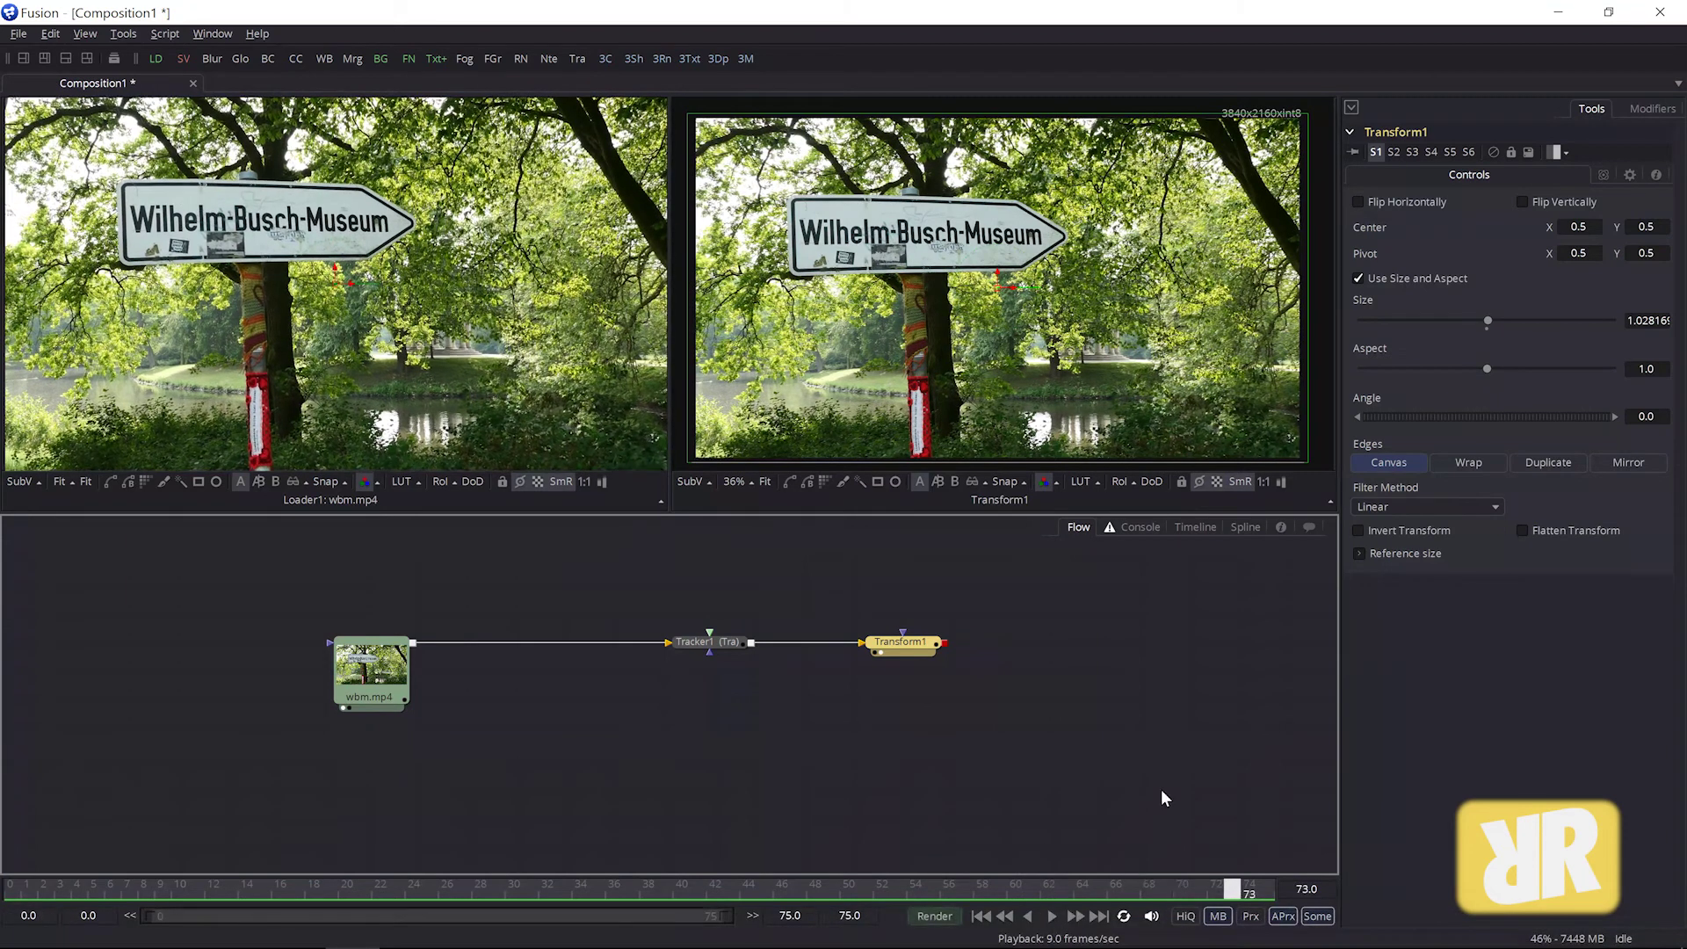